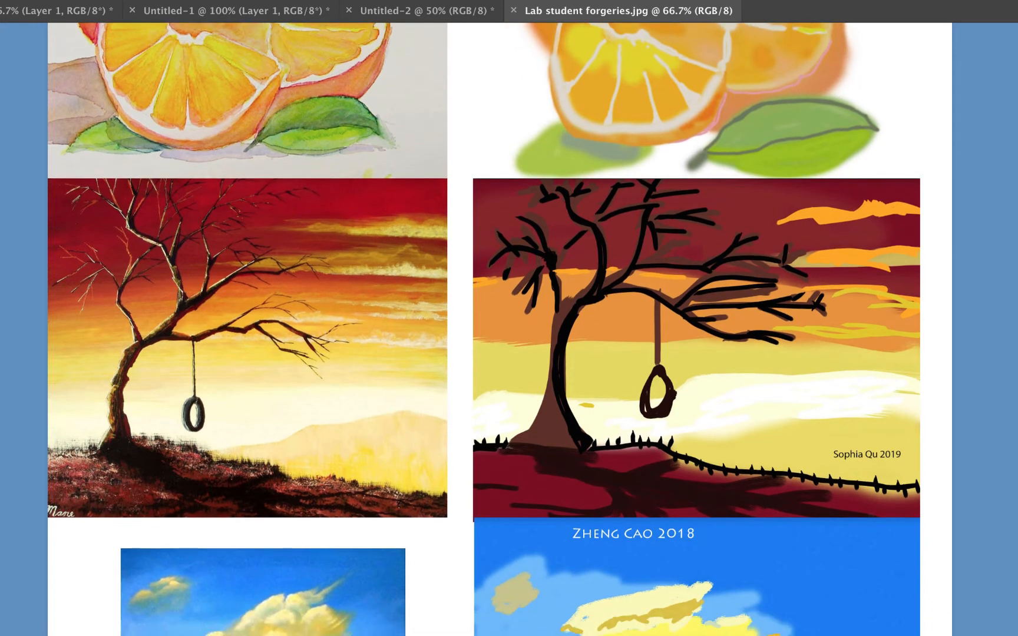
Look through the student forgeries beside the original paintings, down to the bench and street lamp picture
scroll(484, 330, down, 5)
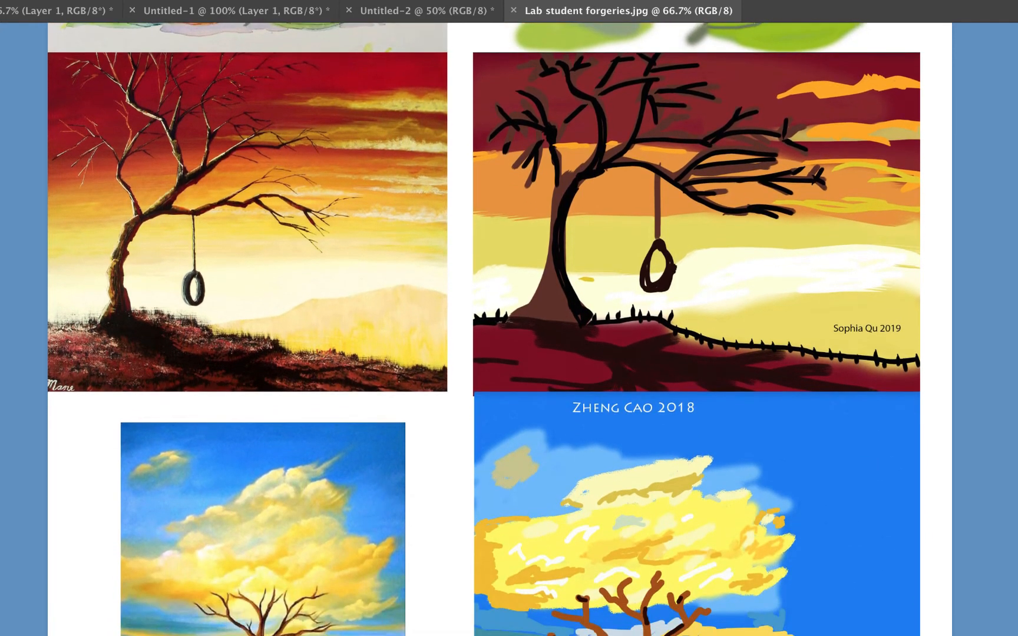
scroll(484, 329, down, 8)
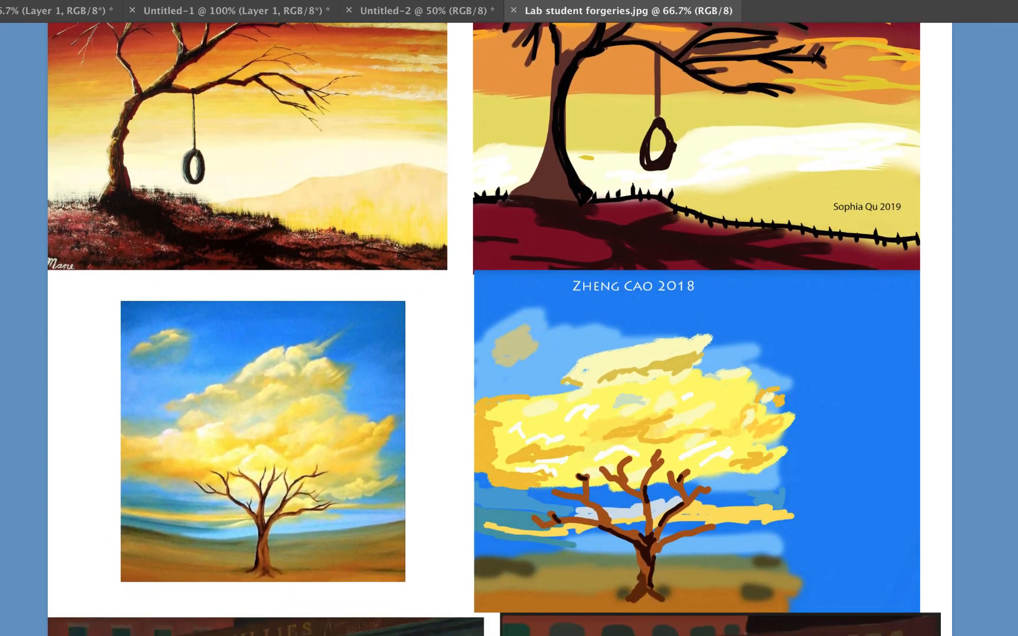
scroll(484, 330, down, 12)
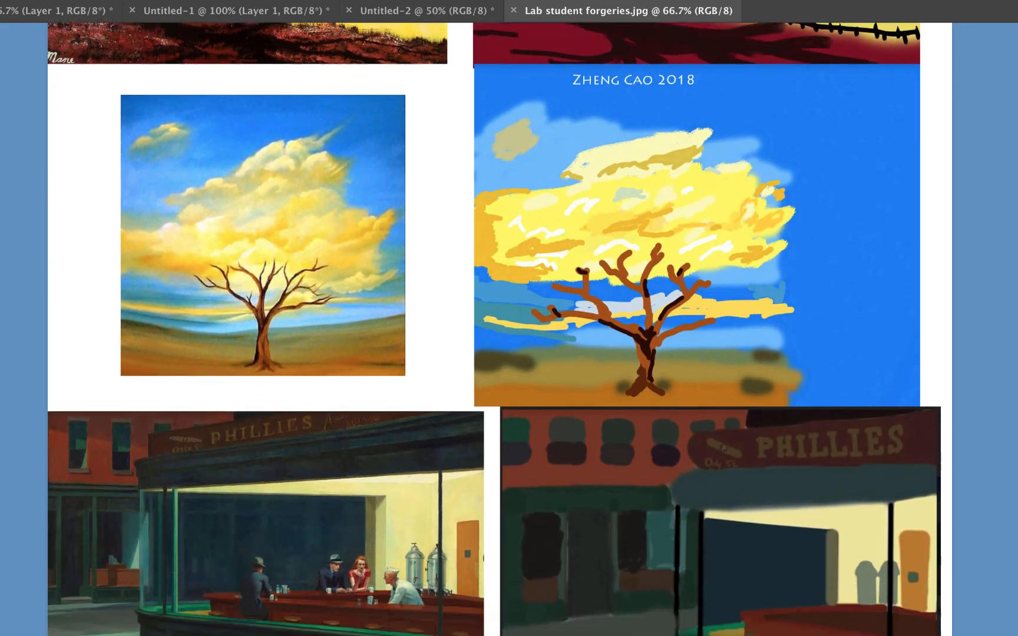
scroll(484, 330, down, 10)
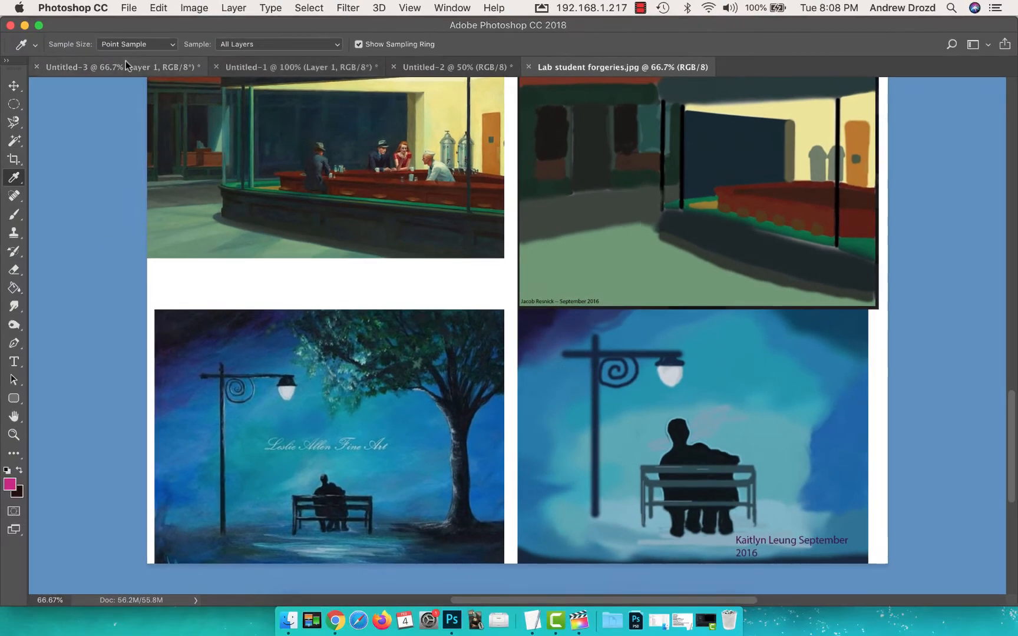
In the Family Guy picture, sample the teal shirt, magenta hat, pink skin, white shirt and blue lettering with the Eyedropper
click(18, 7)
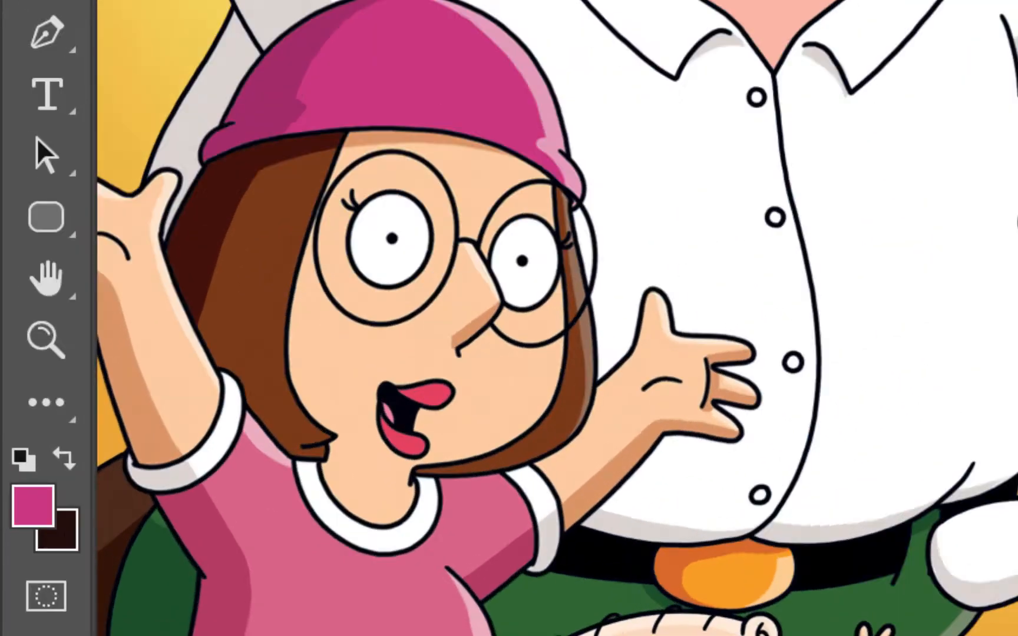
click(727, 313)
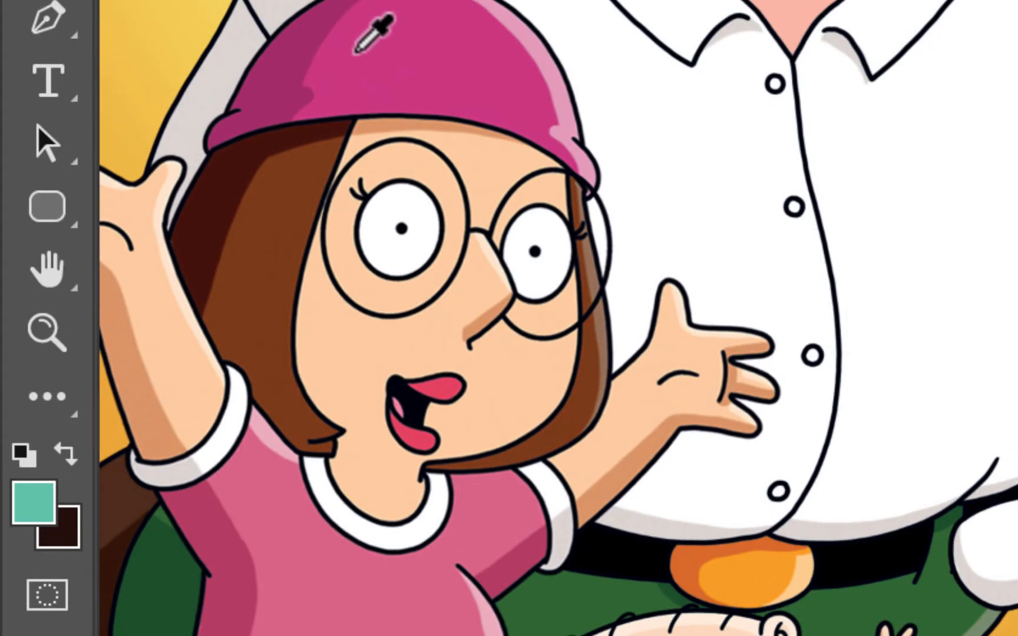
click(356, 52)
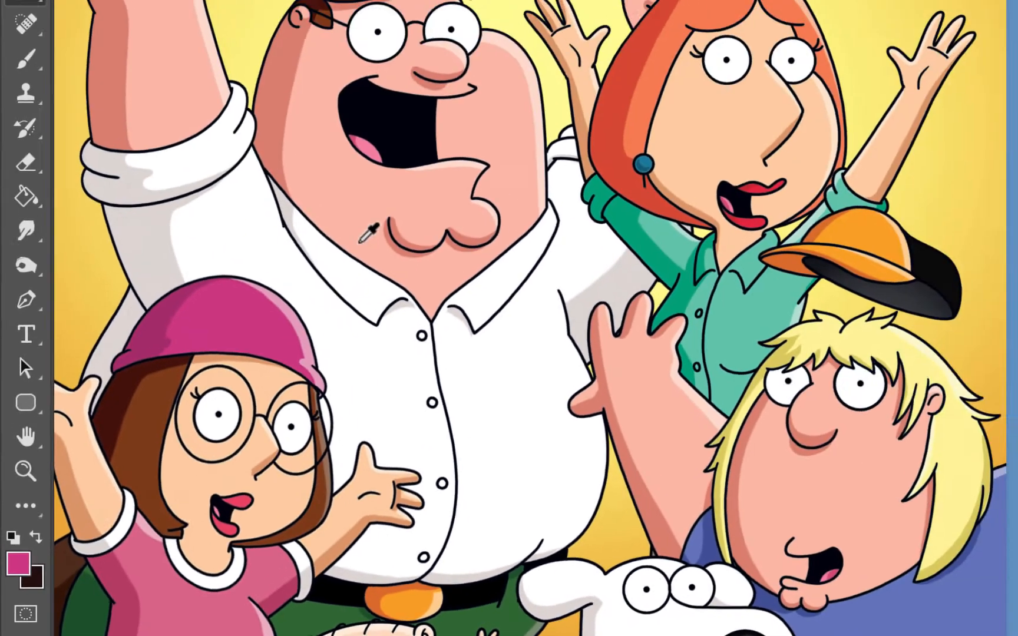
click(356, 246)
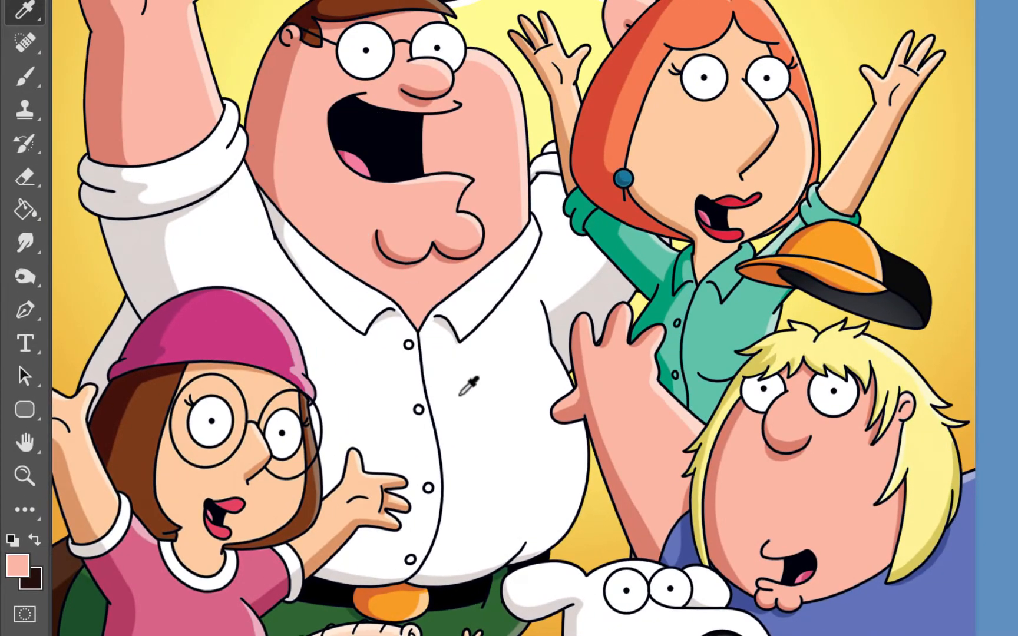
click(483, 421)
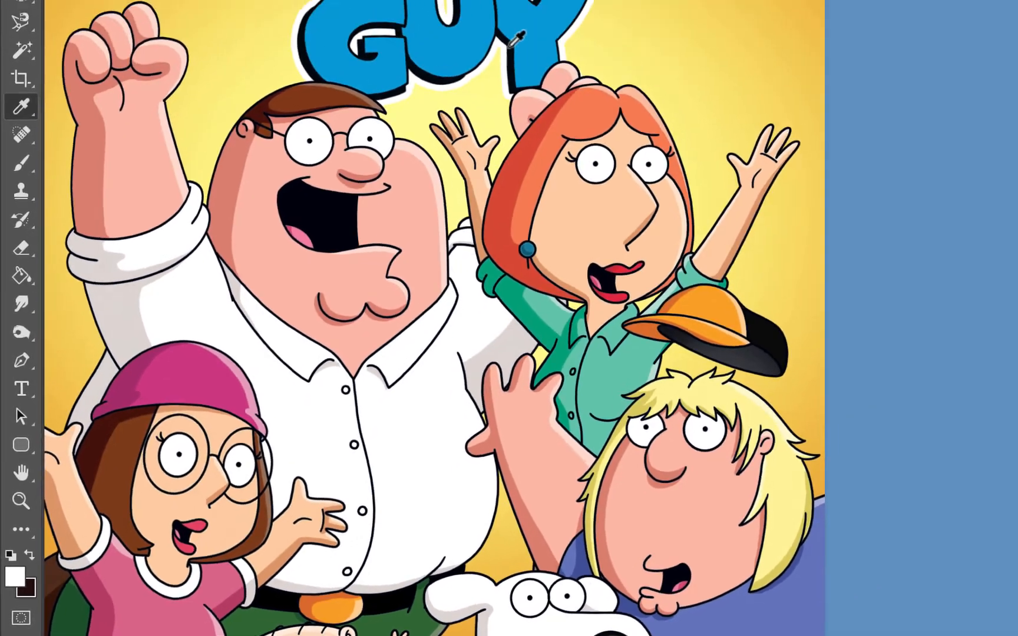
click(504, 66)
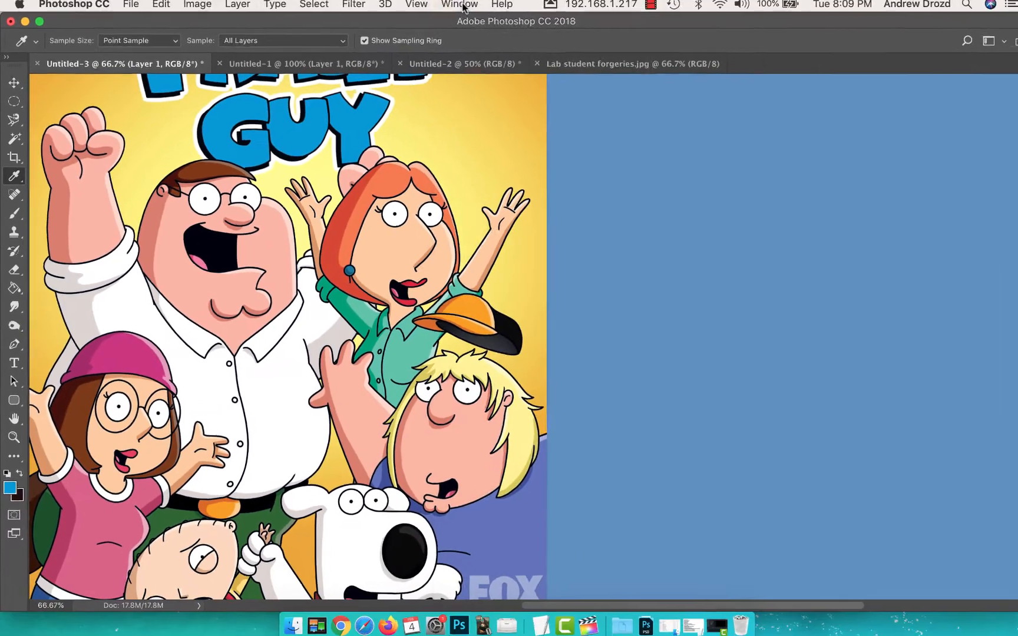
Arrange the four open documents in a 4-up layout, and change the arrangement to Tile All Horizontally
click(454, 8)
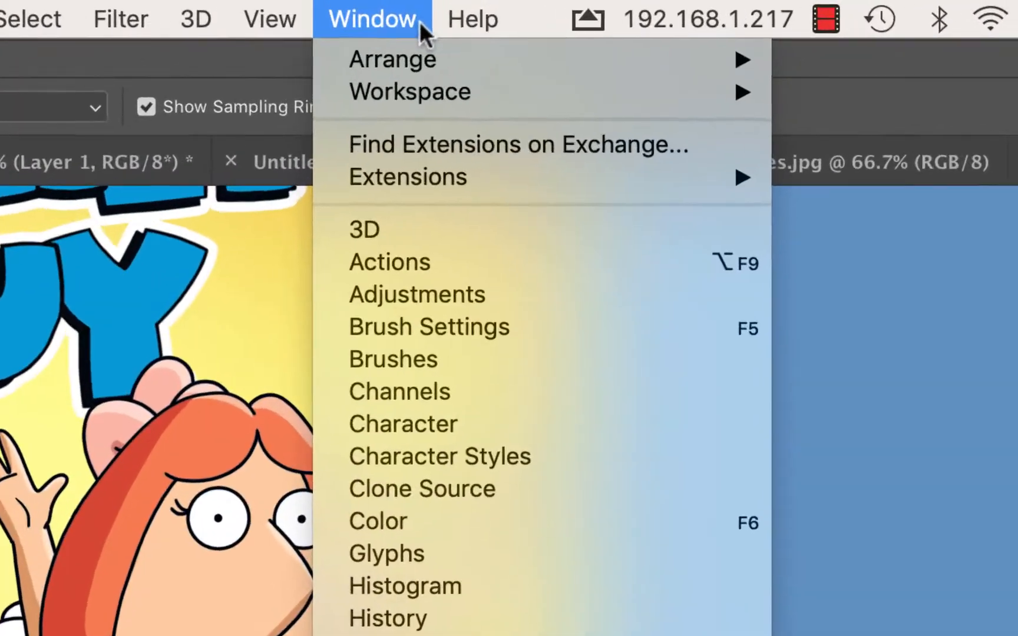
mouse_move(488, 22)
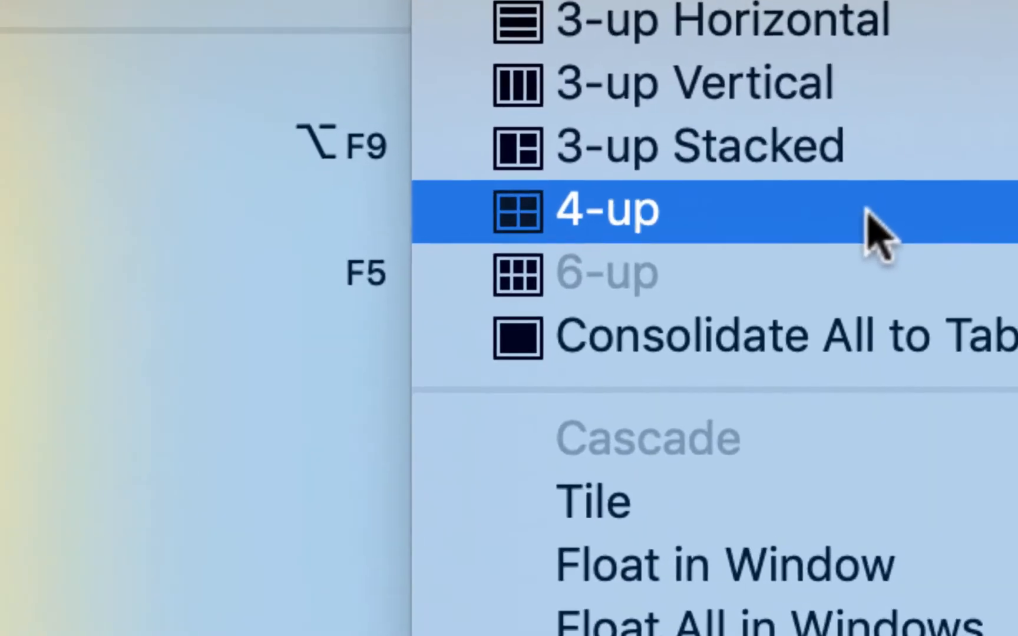
click(877, 230)
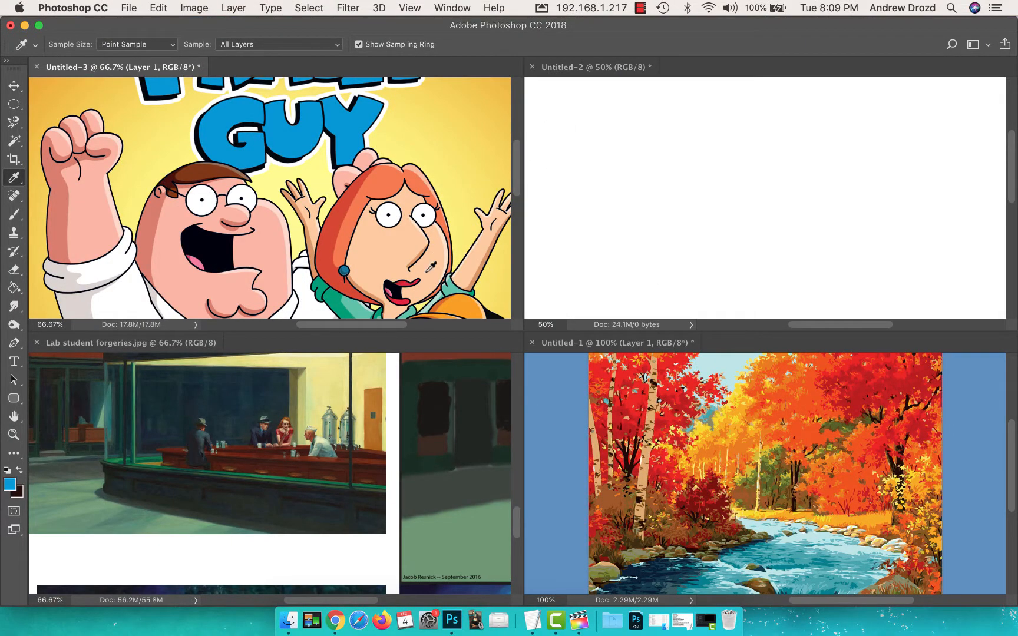
click(439, 7)
mouse_move(484, 24)
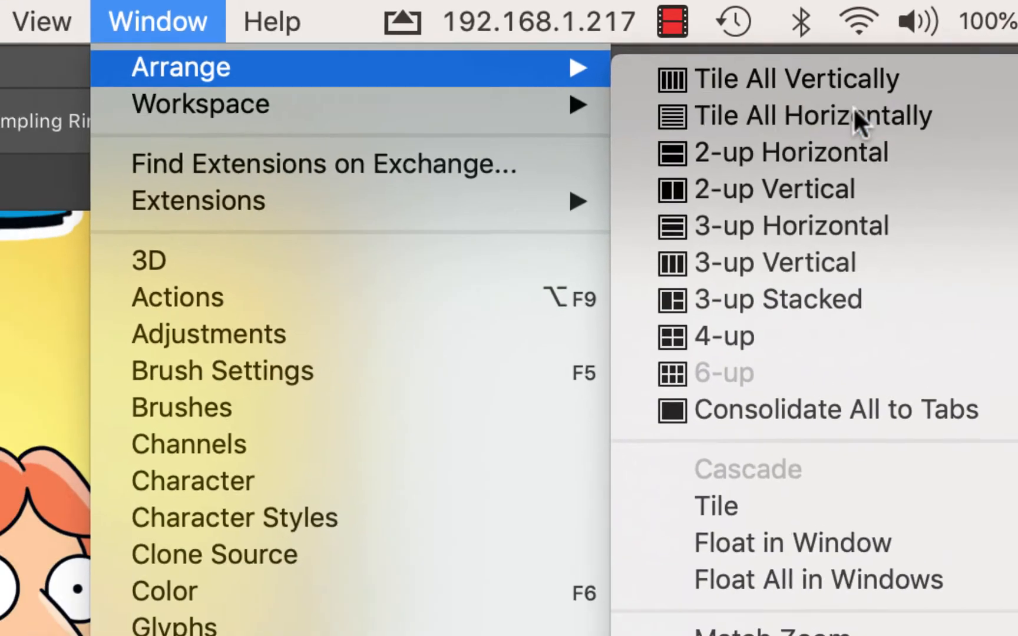
click(854, 112)
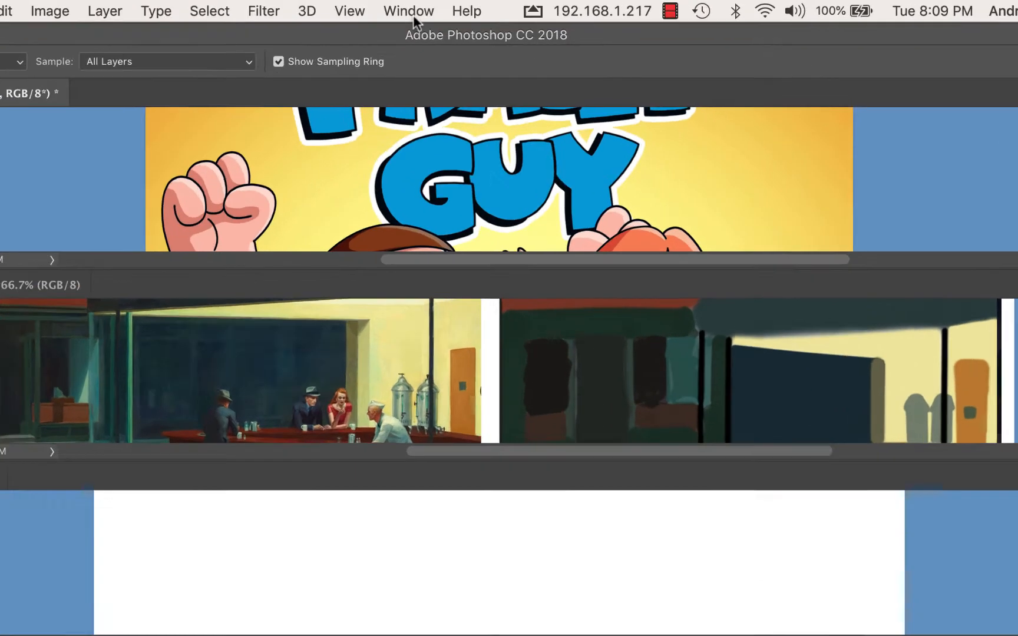
Arrange the open documents with Tile All Vertically so they stand side by side
click(452, 8)
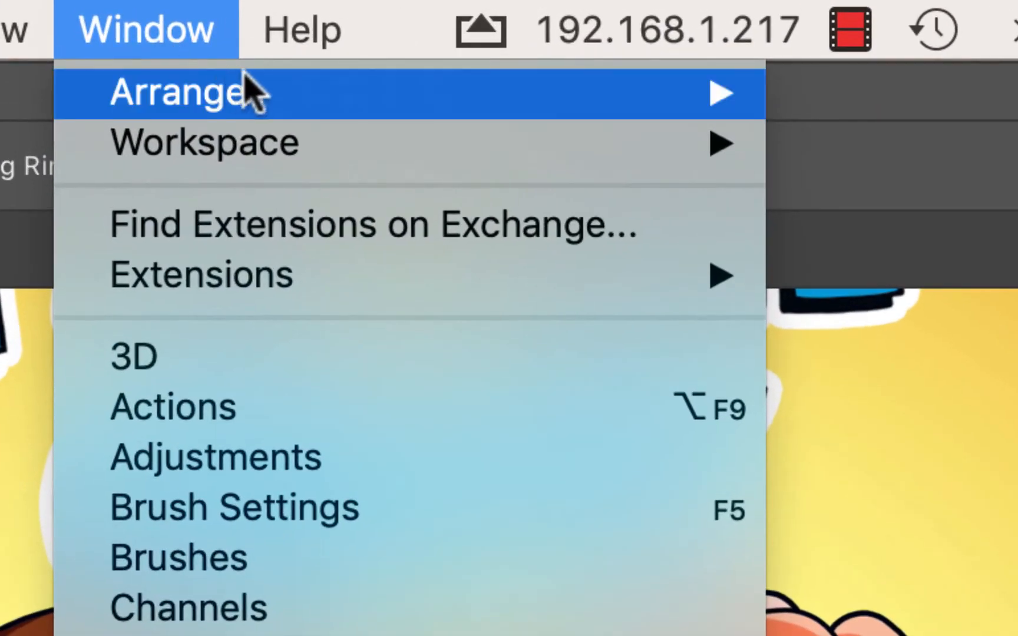
mouse_move(255, 93)
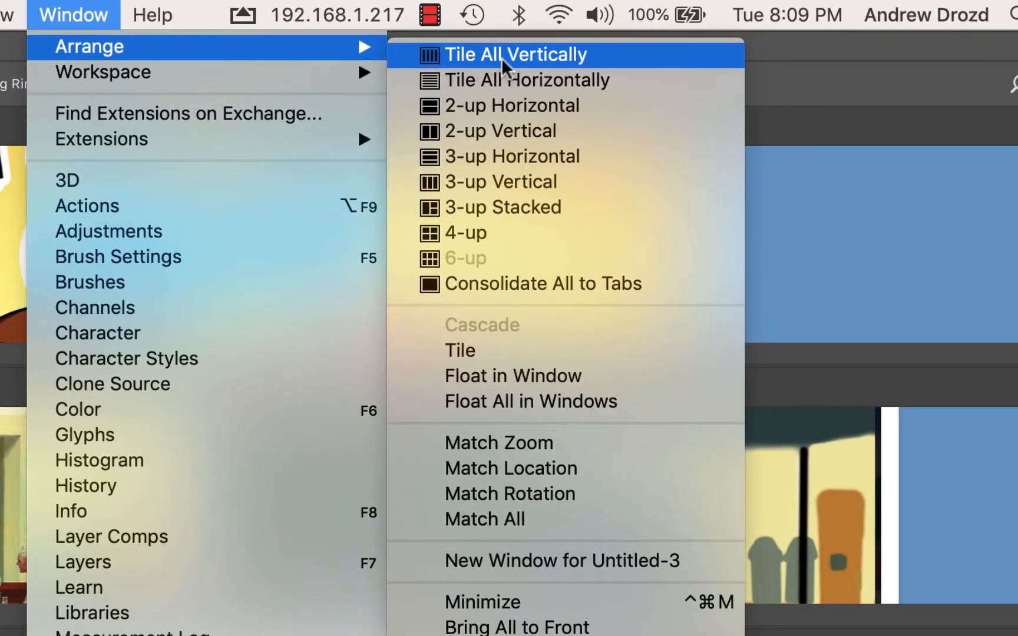
click(513, 58)
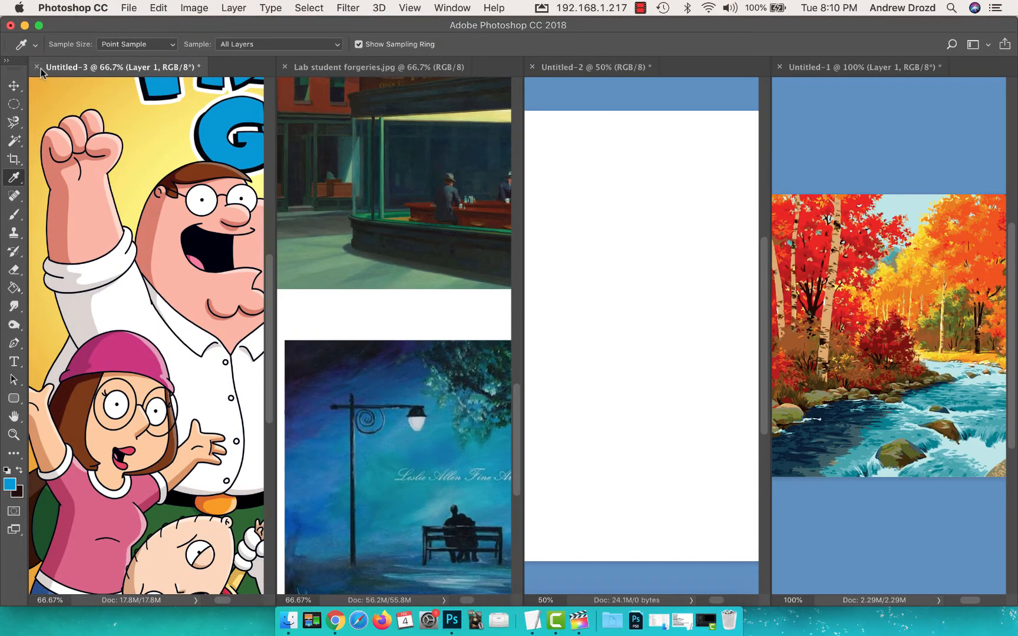
Close the Family Guy document and Lab student forgeries.jpg, keeping only the blank canvas and the autumn river picture open
click(38, 67)
click(481, 226)
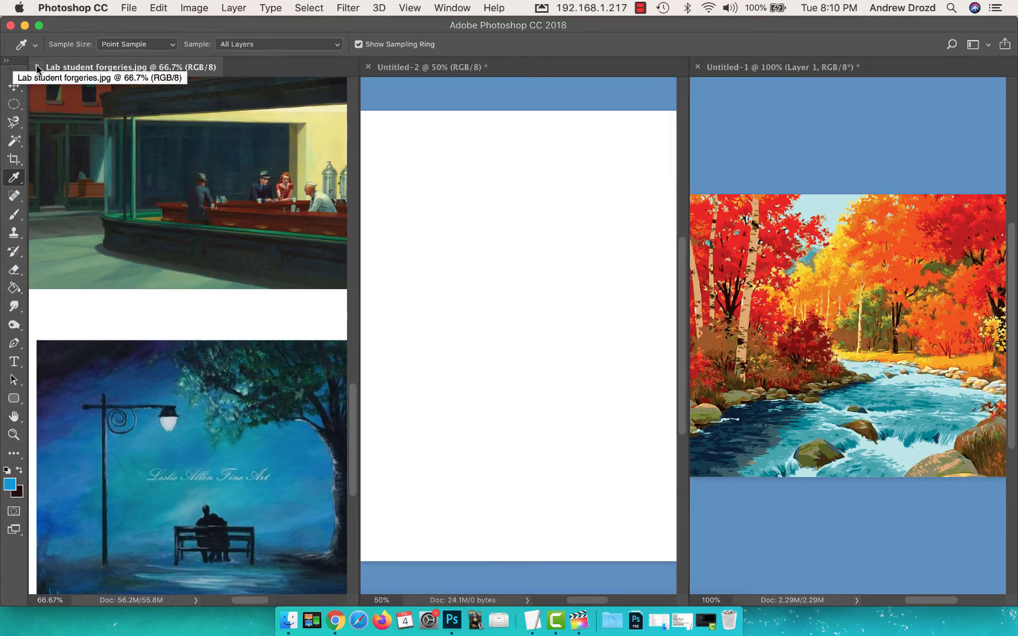
click(37, 67)
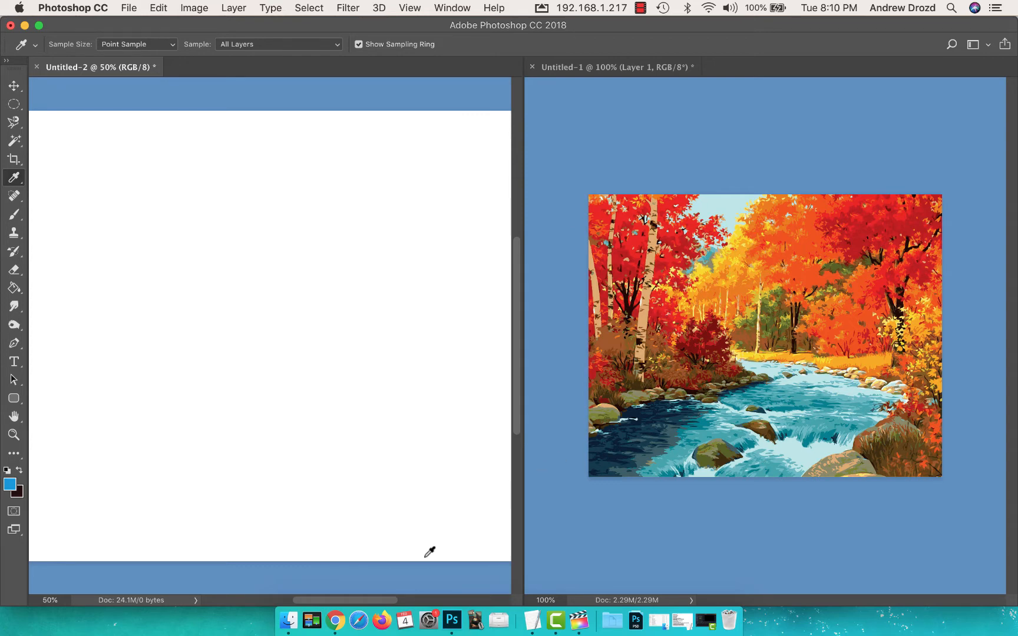
Switch to Chrome, narrow the famous painting landscape image results to watercolor, and return to Photoshop
click(334, 620)
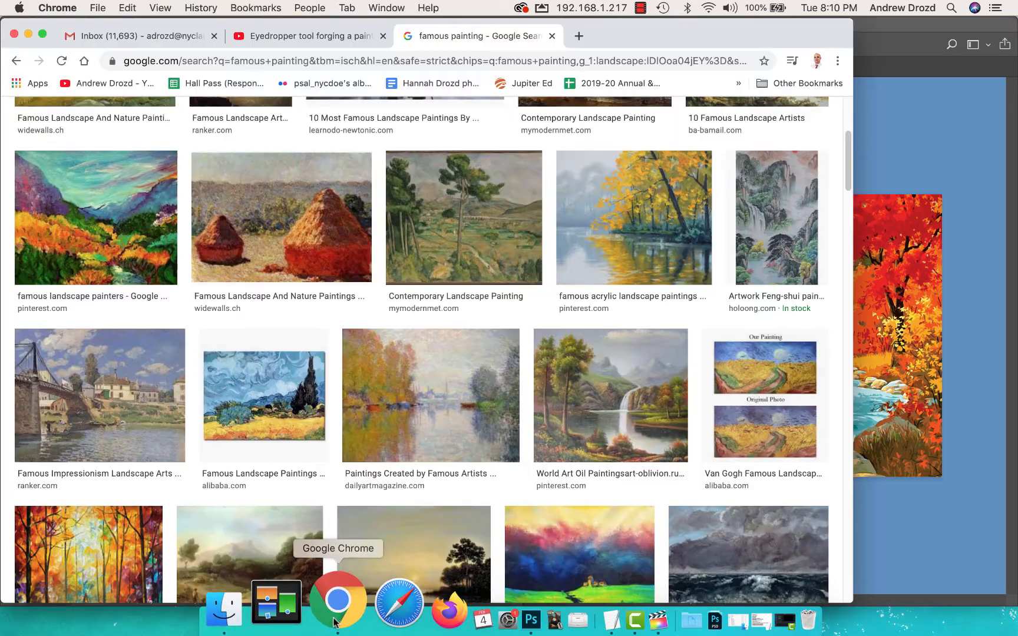
scroll(453, 404, up, 5)
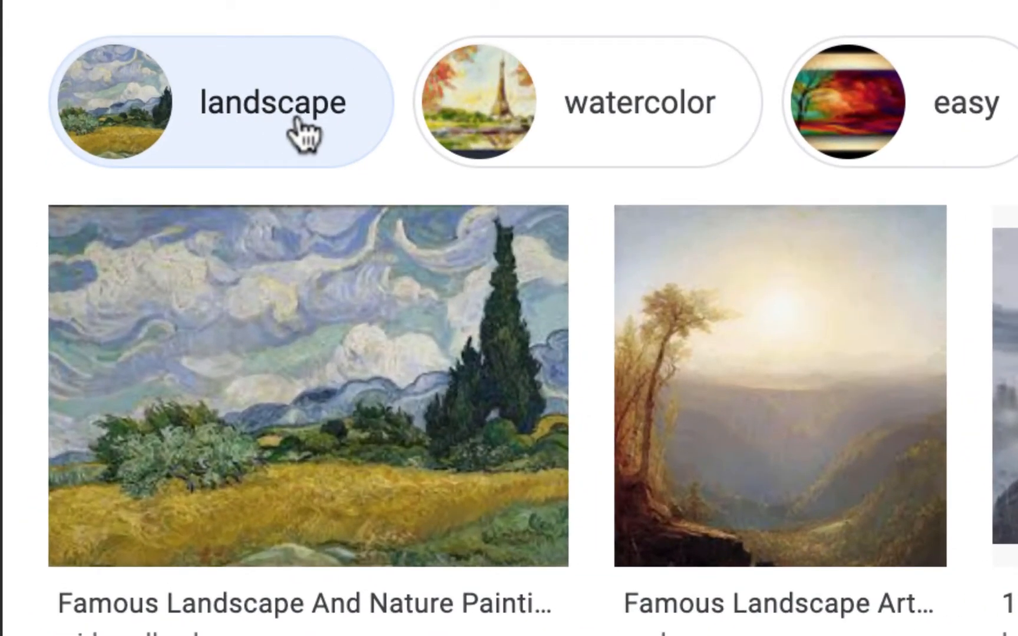
click(543, 120)
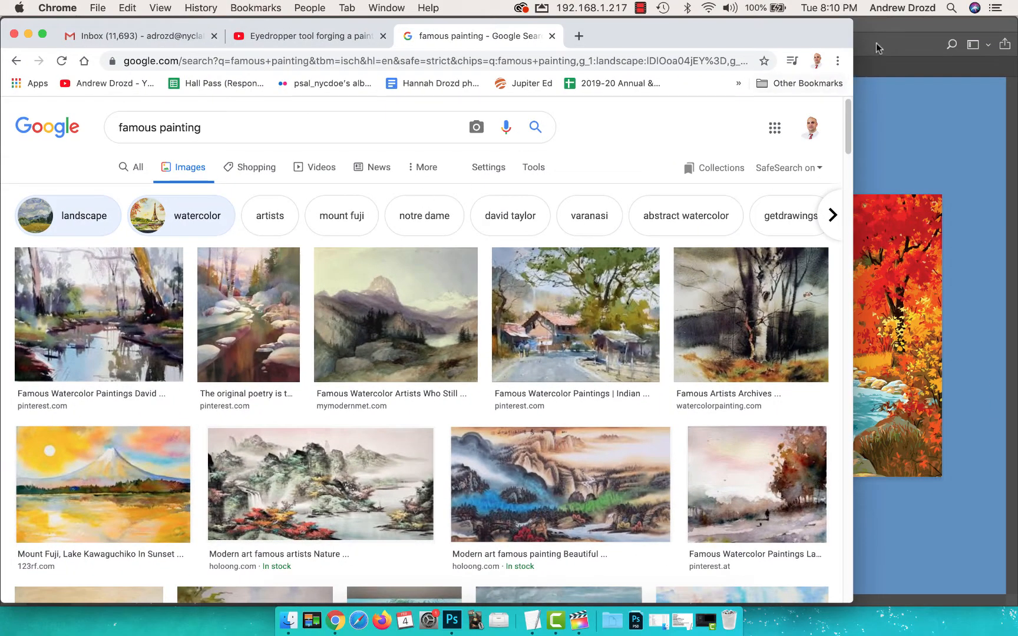
click(876, 42)
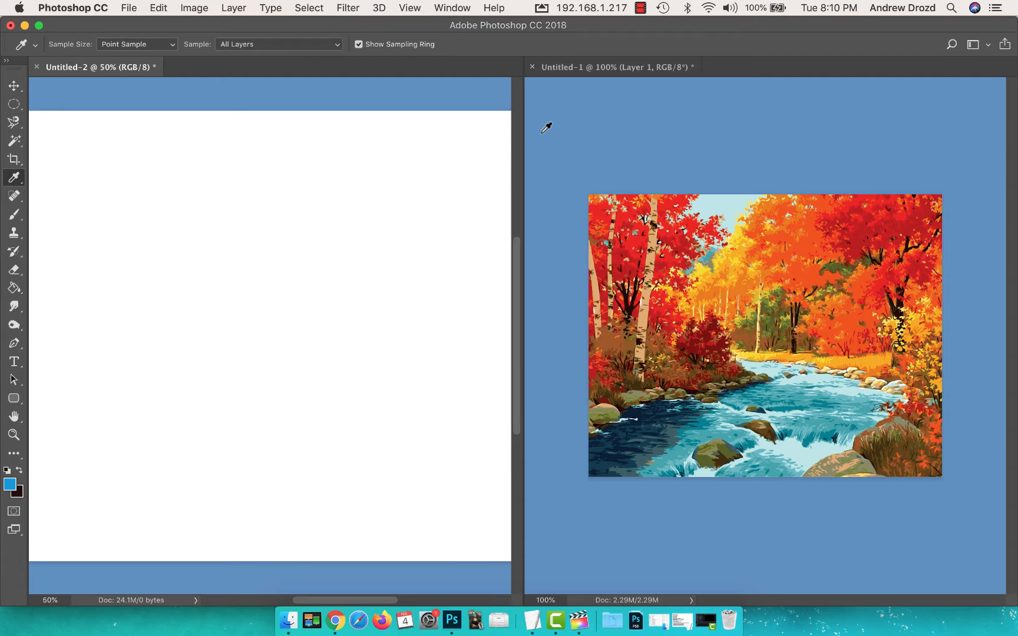
Add a new empty layer above the Background of the blank Untitled-2 document and leave the canvas unobstructed for painting
key(F7)
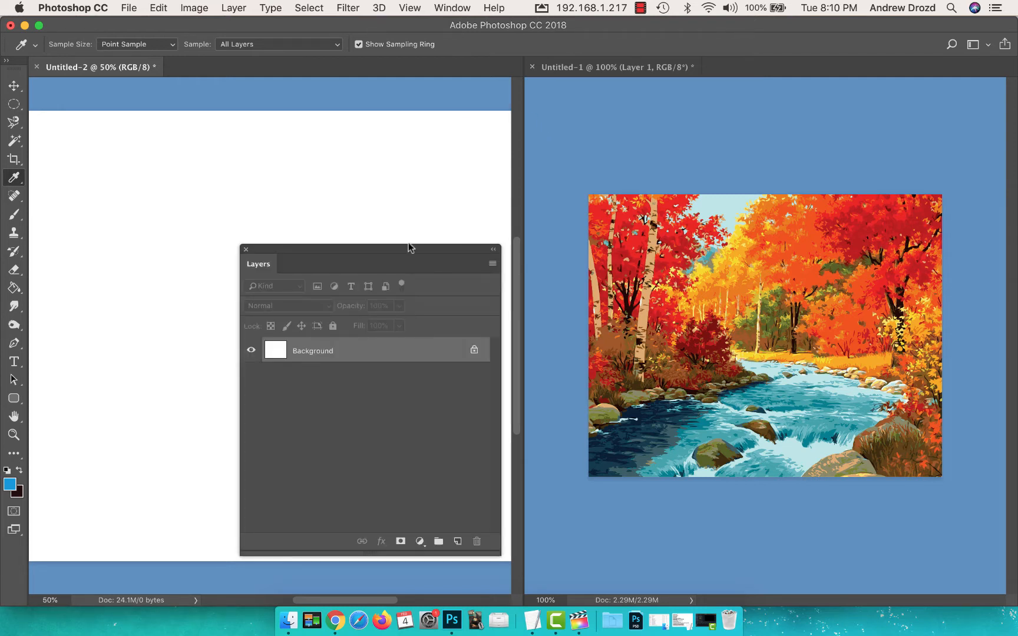
drag(409, 246, 520, 176)
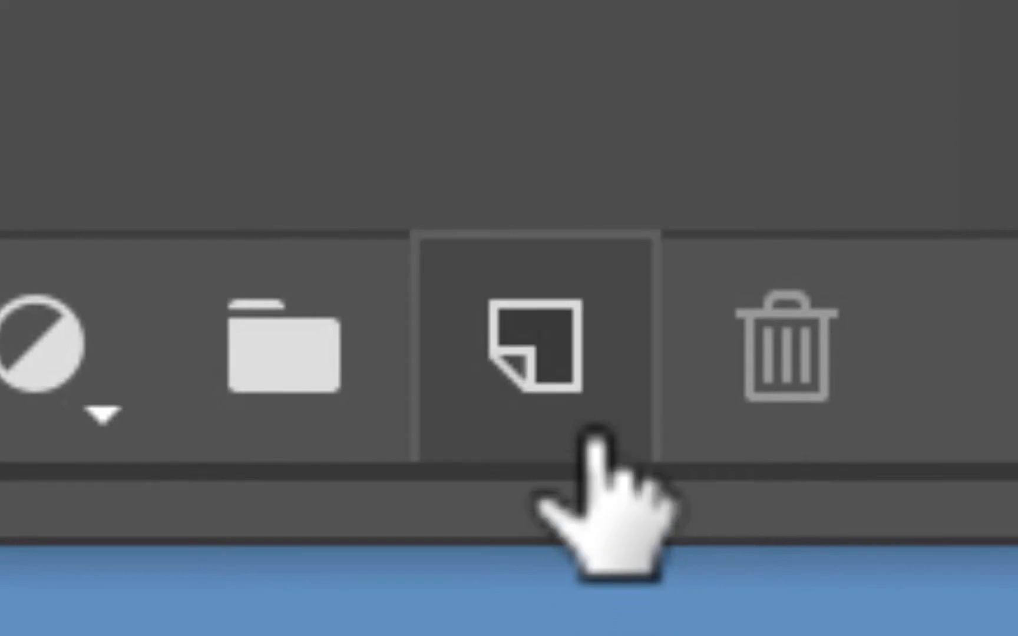
click(594, 434)
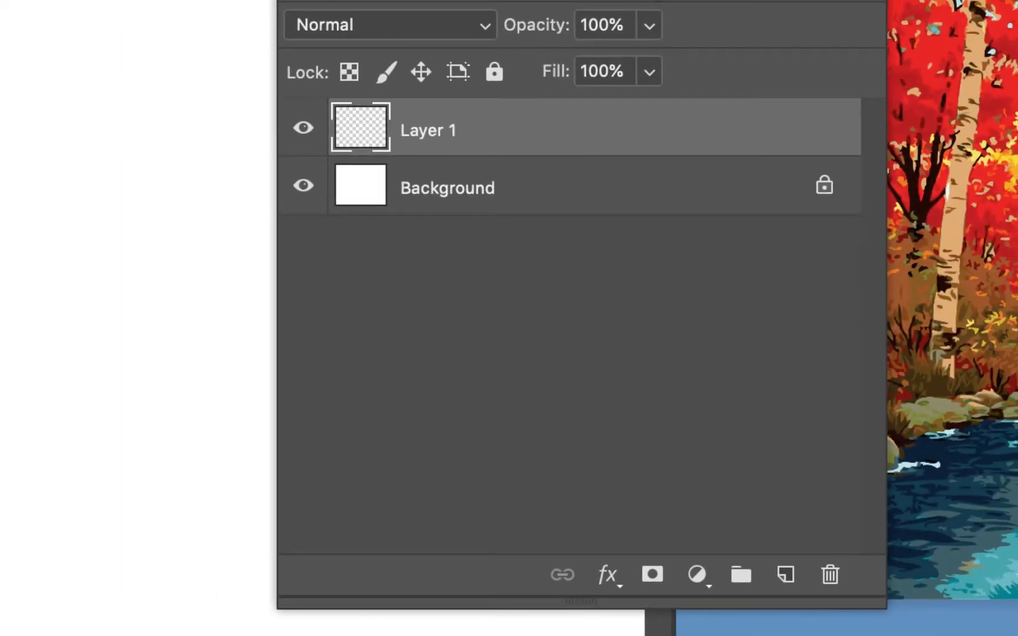
drag(652, 0, 943, 126)
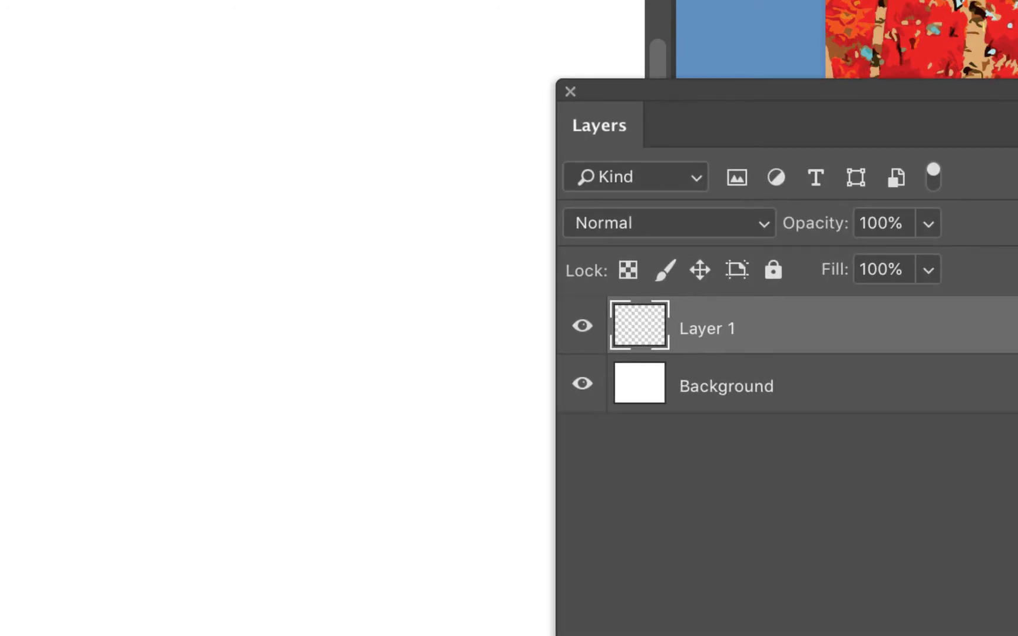
mouse_move(781, 131)
mouse_down()
mouse_move(586, 300)
mouse_move(634, 541)
mouse_up()
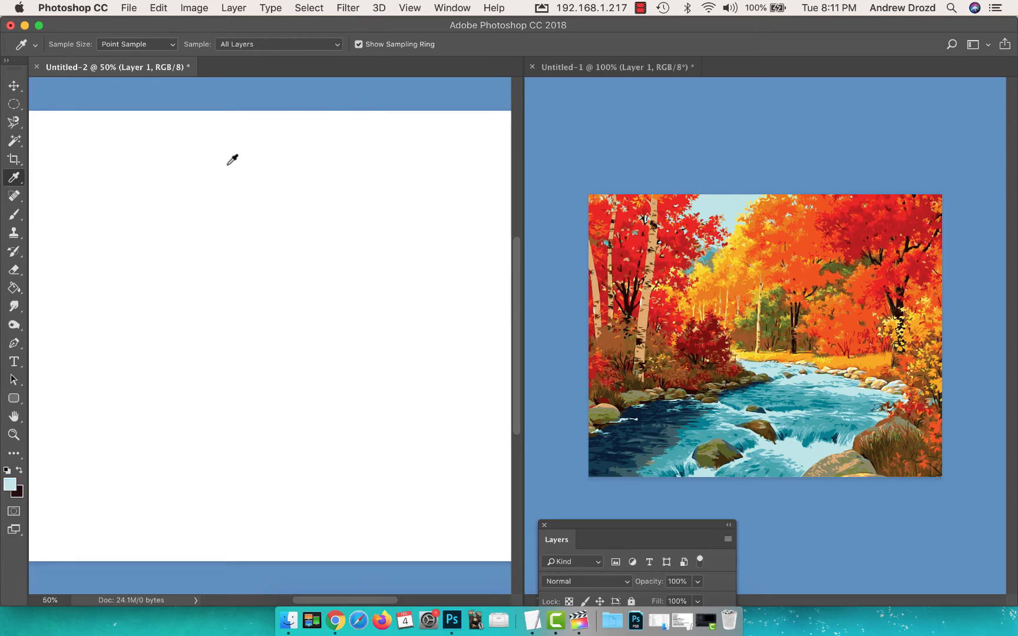
Paint the upper part of the blank canvas with the river picture's light blue sky colour, enlarging the pastel brush to 1760 px
key(b)
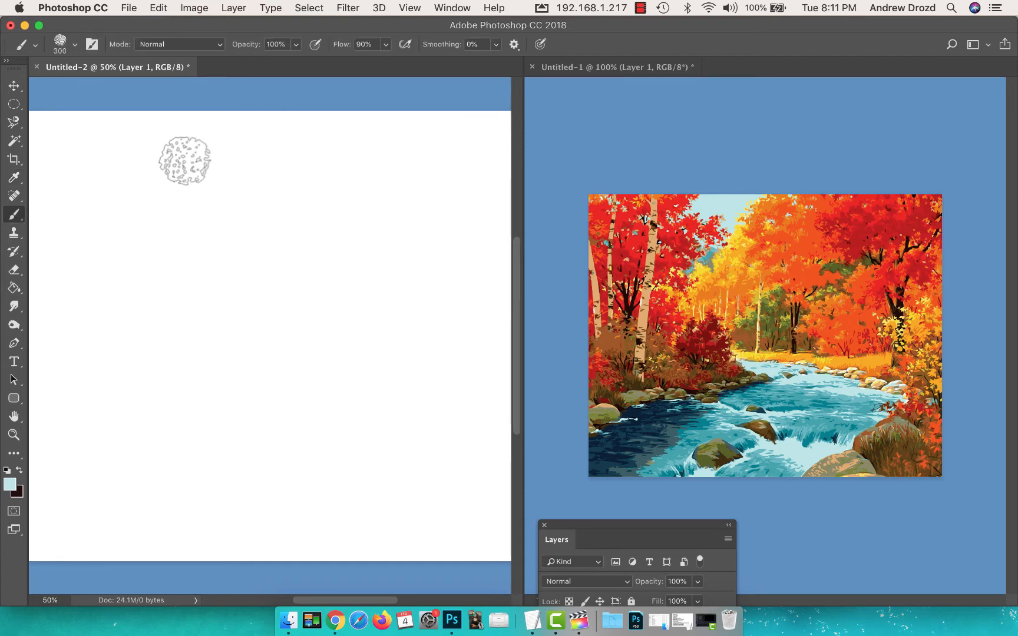
mouse_move(236, 157)
mouse_down()
mouse_move(164, 187)
mouse_move(334, 182)
mouse_up()
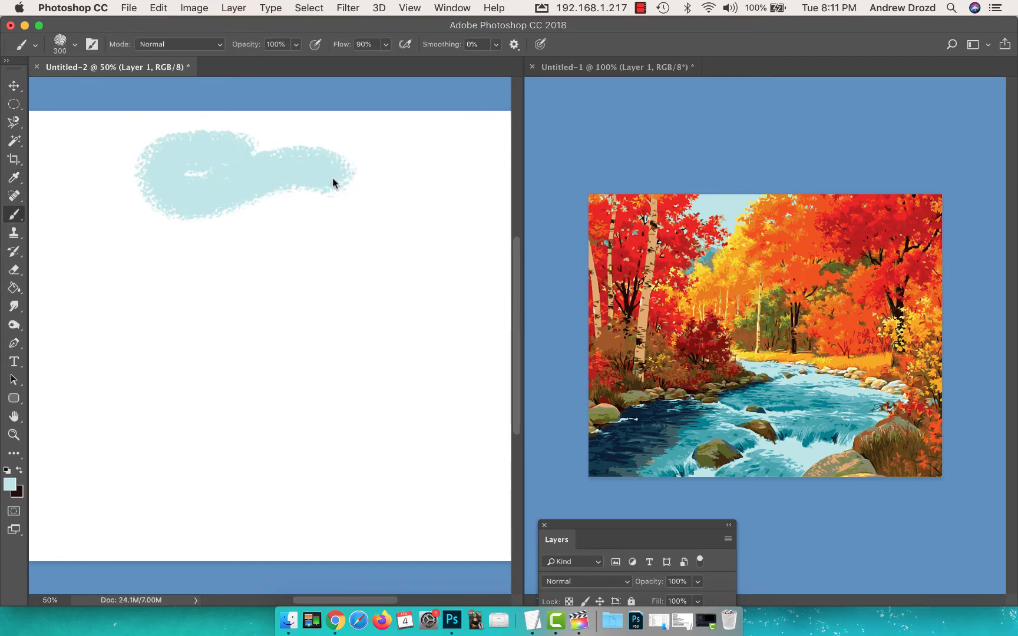
right_click(330, 176)
click(466, 188)
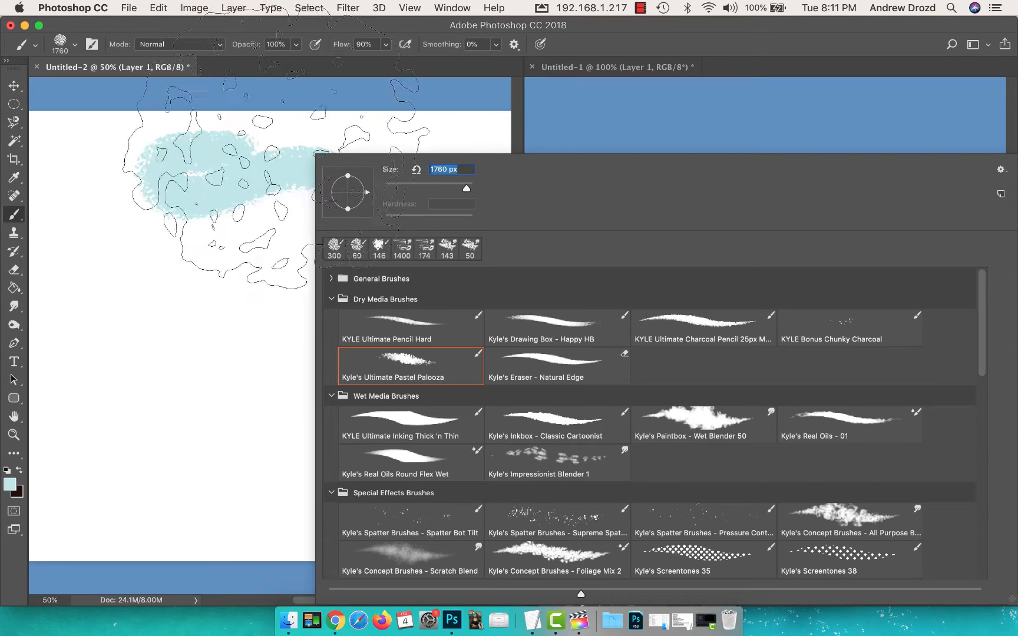
mouse_move(254, 142)
mouse_down()
mouse_move(354, 162)
mouse_move(369, 173)
mouse_move(379, 218)
mouse_move(386, 205)
mouse_up()
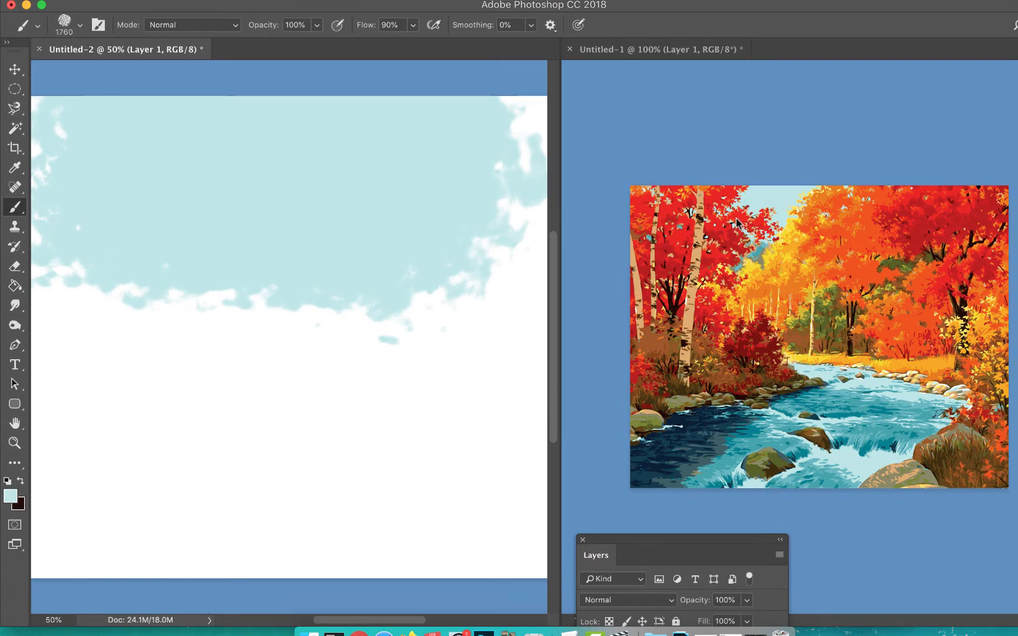
Bring the layer list fully into view and add a new layer named "yellow leaves" above the sky layer
drag(730, 538, 575, 307)
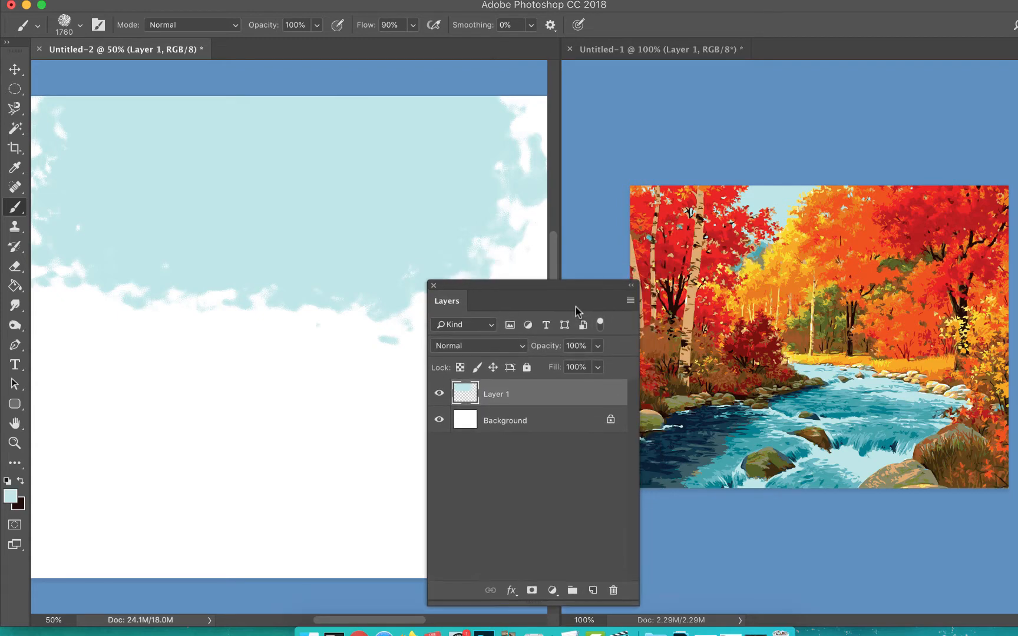
key(super+shift+n)
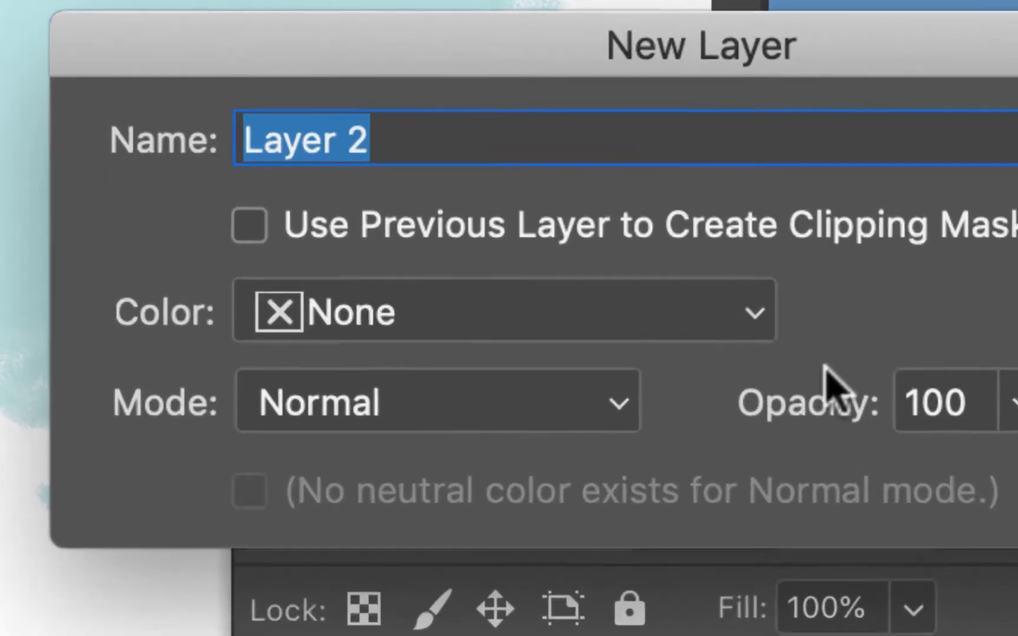
text(yellow leaves)
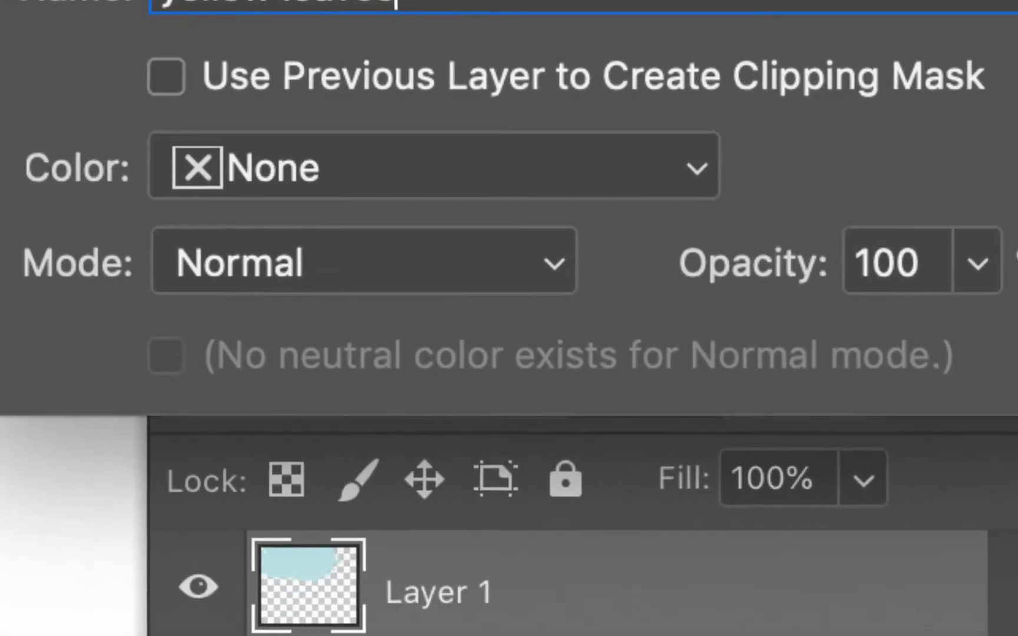
key(Return)
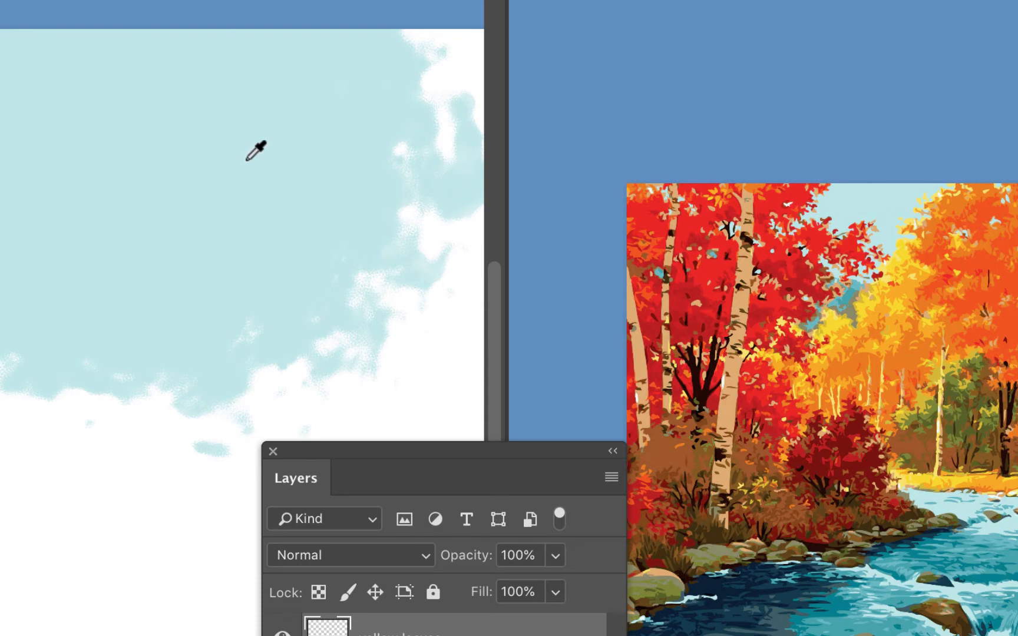
Reduce the Kyle's Ultimate Pastel Palooza brush to 444 px for painting the leaves
key(b)
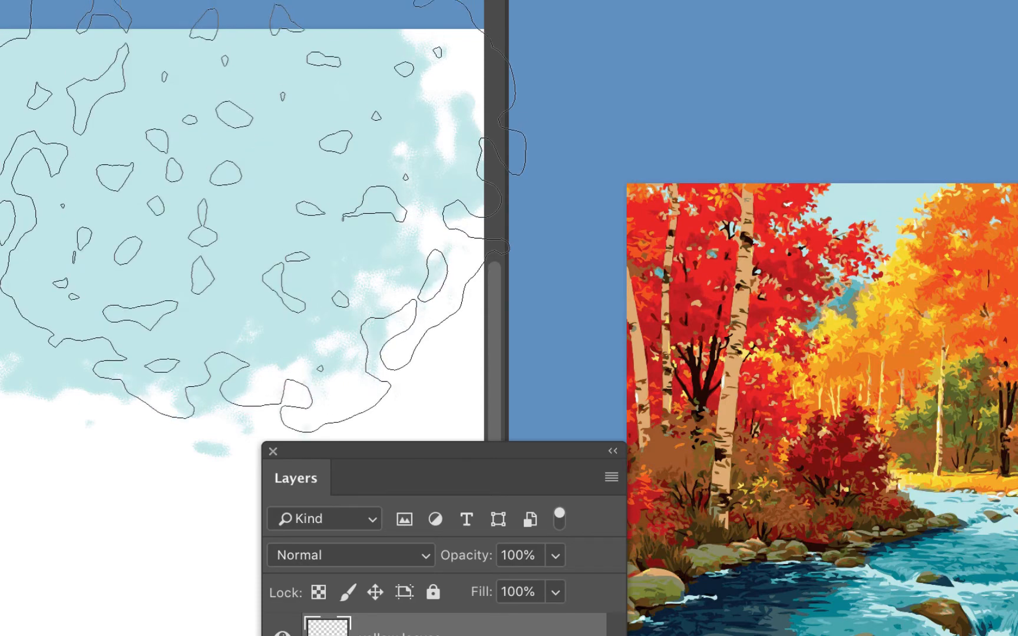
right_click(203, 259)
click(337, 164)
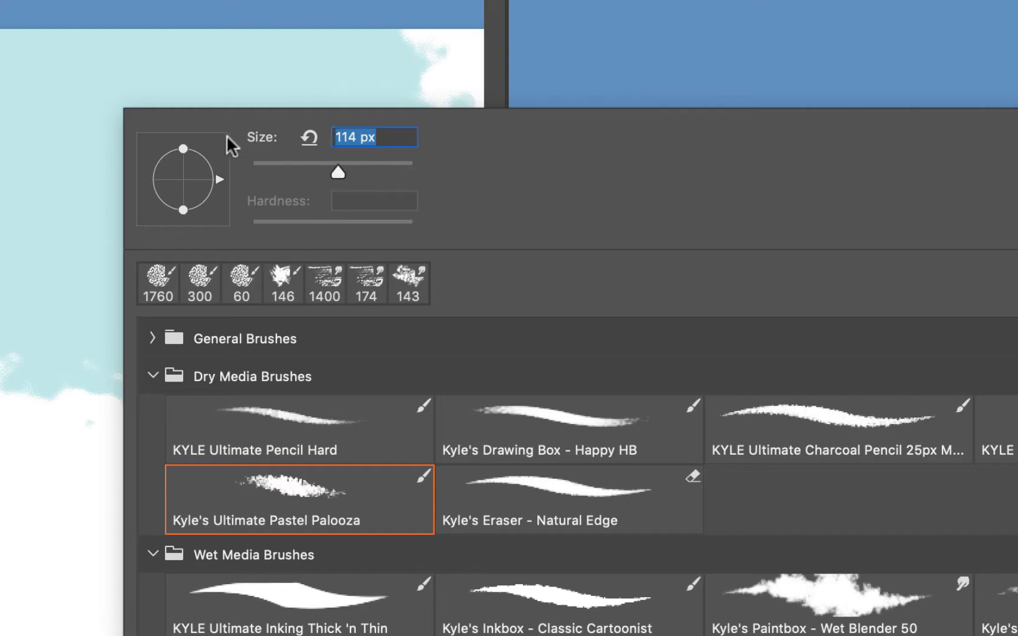
click(377, 162)
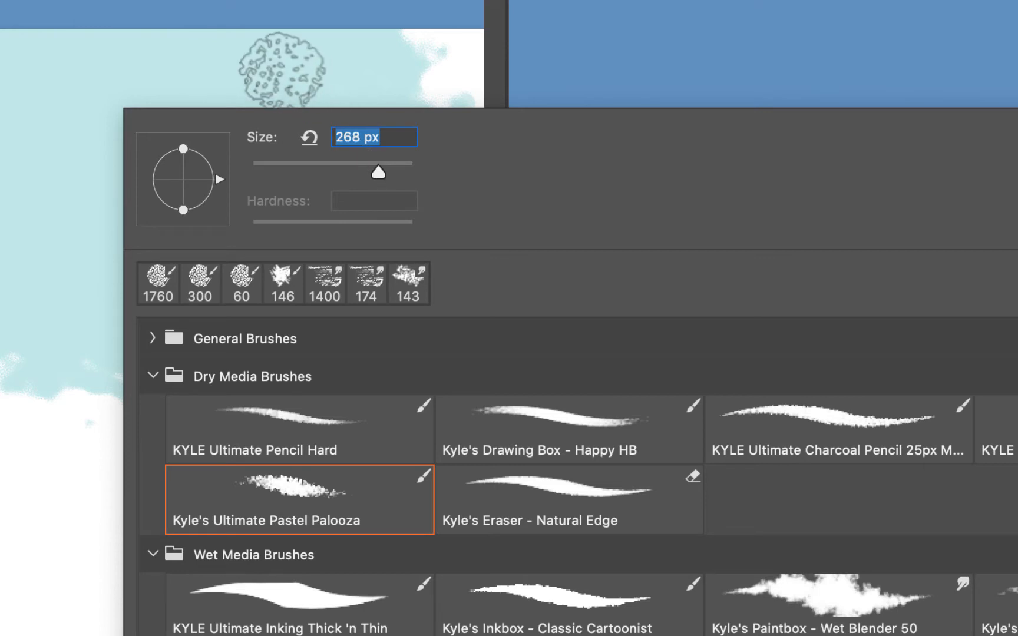
Try a diagonal band of the river picture's yellow from the sky's upper edge to the canvas middle, and undo it
mouse_move(279, 83)
mouse_down()
mouse_move(261, 79)
mouse_move(184, 179)
mouse_move(217, 181)
mouse_move(159, 330)
mouse_move(318, 189)
mouse_move(89, 310)
mouse_move(243, 370)
mouse_up()
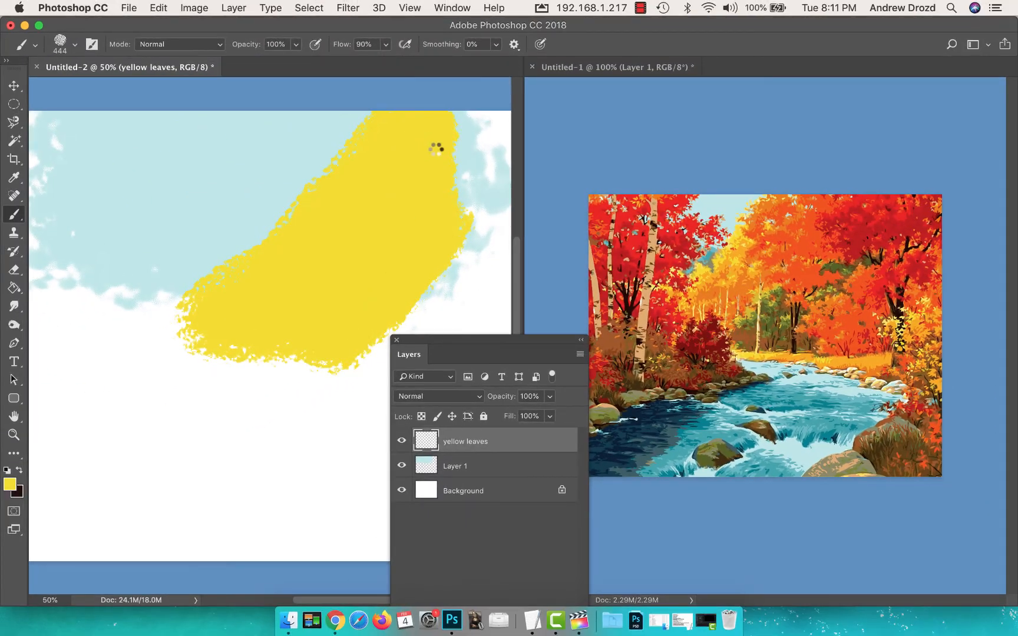
mouse_move(454, 193)
mouse_down()
mouse_move(387, 227)
mouse_move(325, 234)
mouse_move(346, 231)
mouse_up()
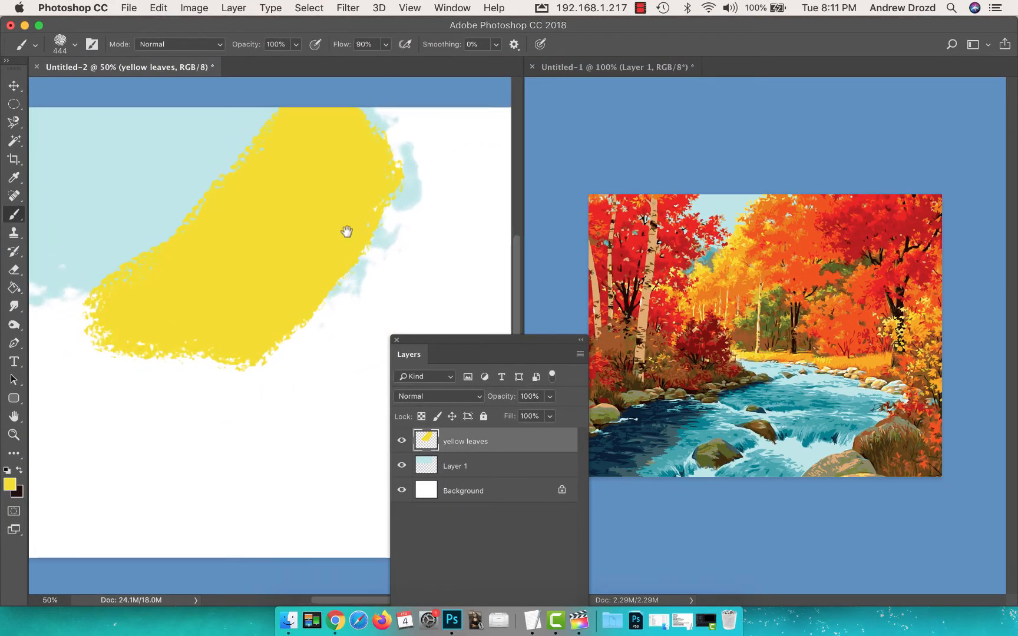
key(super+minus)
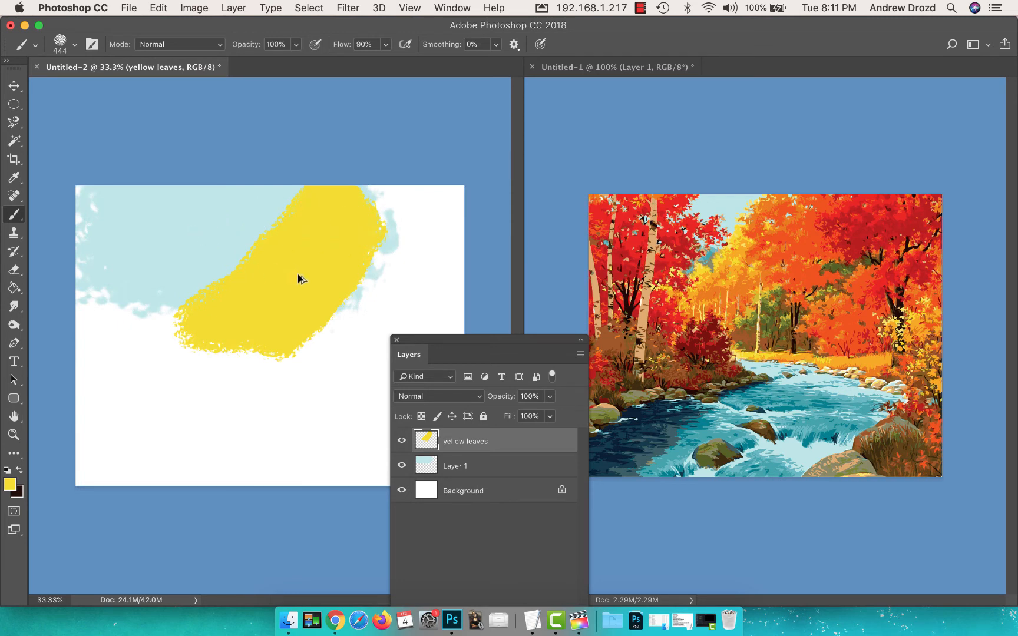
key(super+z)
key(super+z)
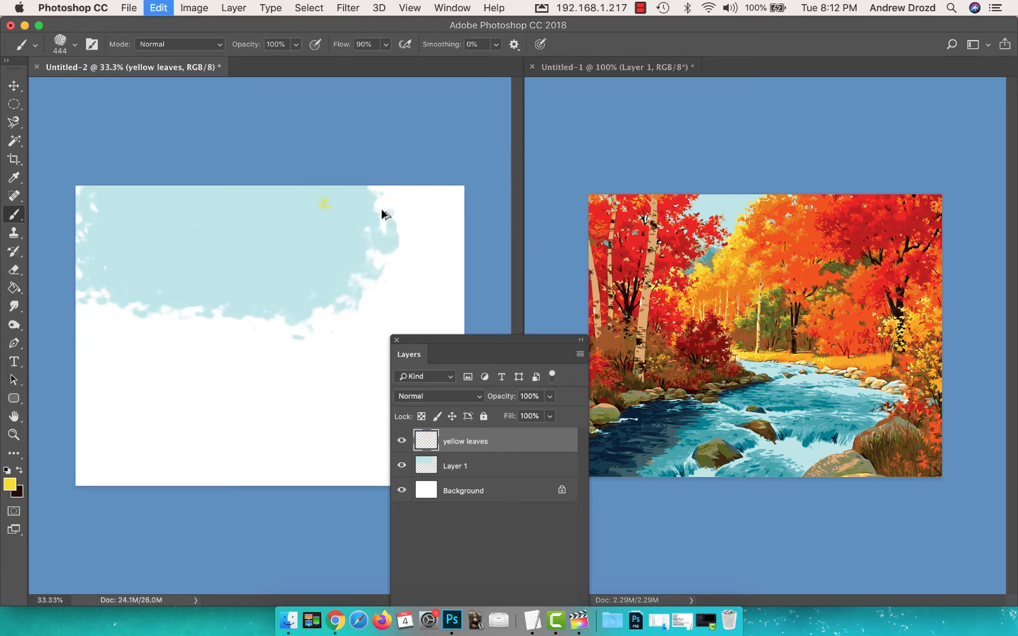
Paint a yellow foliage band on the yellow leaves layer, starting further right at the canvas's upper edge and sweeping down to the middle
mouse_move(384, 203)
mouse_down()
mouse_move(337, 232)
mouse_move(314, 281)
mouse_move(263, 321)
mouse_move(396, 225)
mouse_up()
mouse_move(341, 251)
mouse_down()
mouse_move(403, 192)
mouse_move(361, 298)
mouse_move(330, 333)
mouse_move(293, 341)
mouse_move(309, 332)
mouse_move(278, 323)
mouse_move(242, 338)
mouse_move(284, 341)
mouse_up()
Sample the river picture's orange and paint an orange foliage patch over the yellow band on a new layer
key(i)
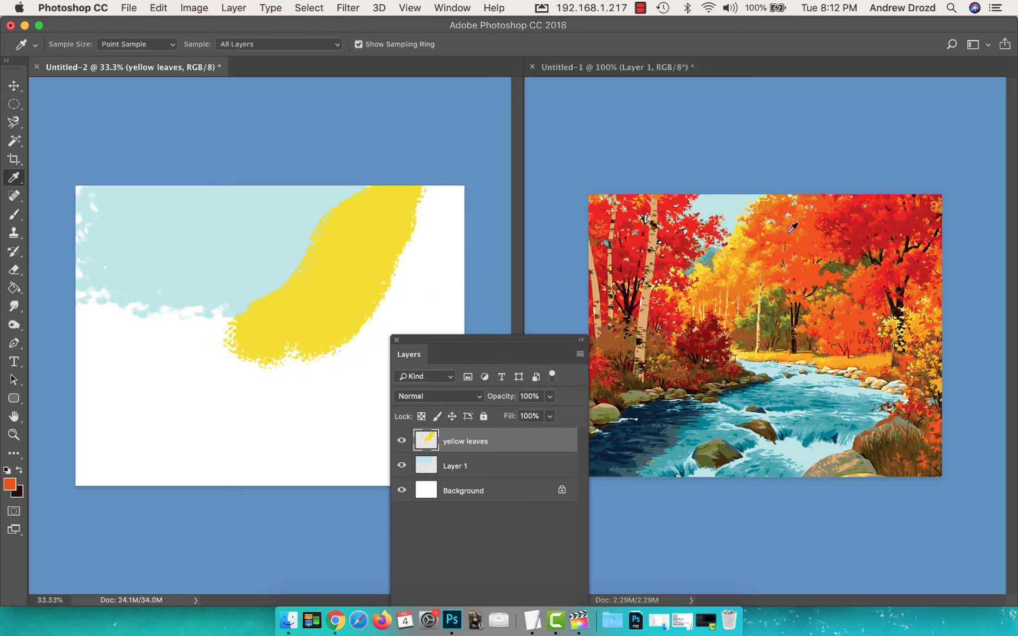
key(super+shift+n)
key(Return)
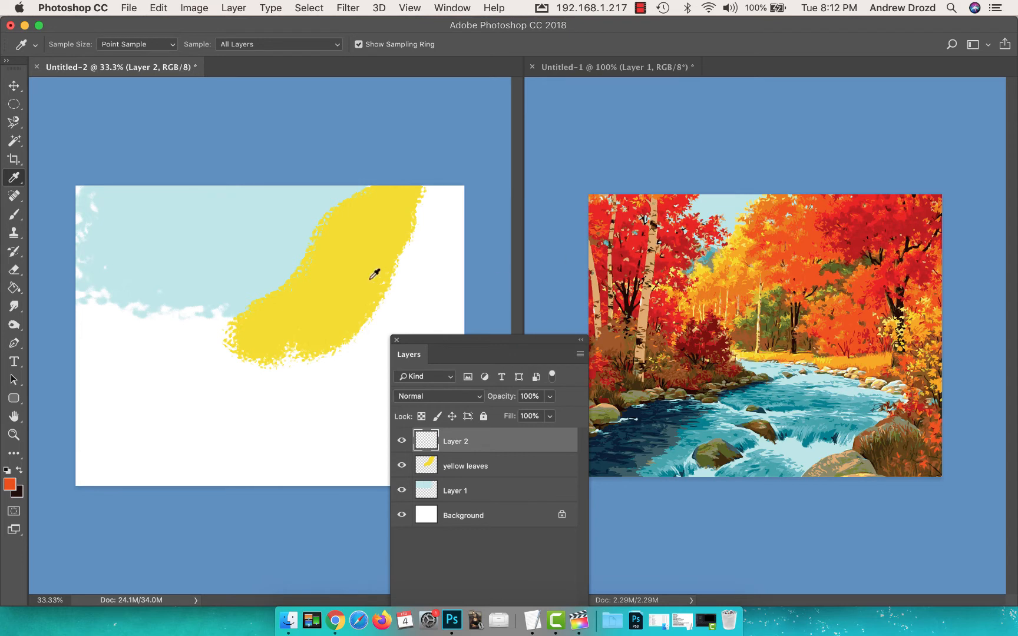
key(b)
mouse_move(390, 257)
mouse_down()
mouse_move(358, 277)
mouse_move(394, 224)
mouse_move(343, 246)
mouse_move(332, 295)
mouse_move(312, 296)
mouse_move(312, 280)
mouse_move(353, 337)
mouse_move(384, 286)
mouse_move(429, 245)
mouse_move(411, 226)
mouse_up()
Sample the river picture's bright red and paint a large red foliage mass over the canvas's upper-left area
key(i)
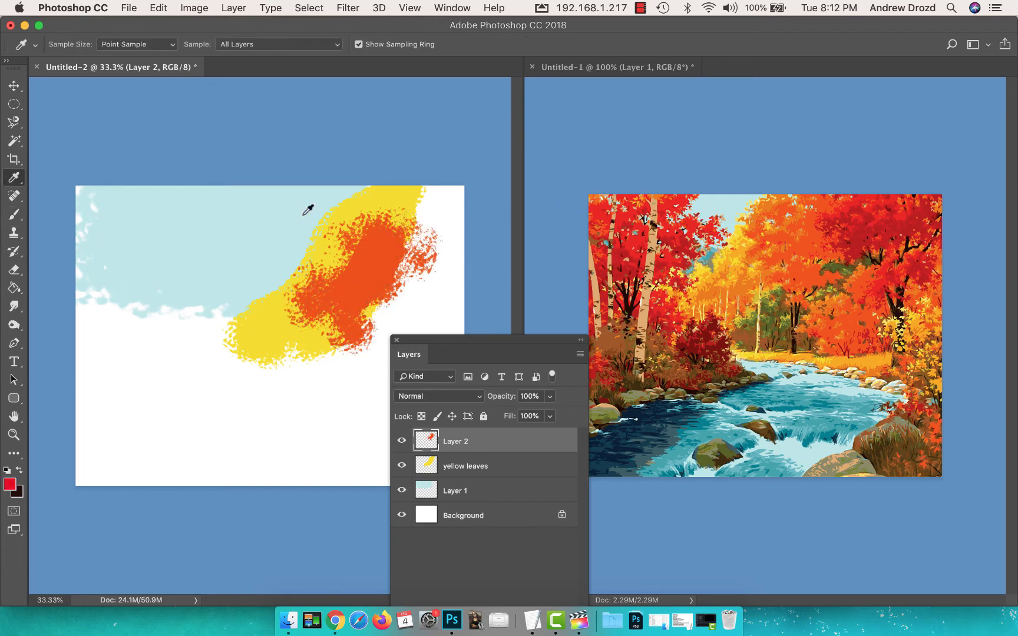
key(b)
mouse_move(182, 225)
mouse_down()
mouse_move(160, 214)
mouse_move(215, 244)
mouse_move(115, 209)
mouse_move(173, 262)
mouse_move(106, 265)
mouse_move(177, 294)
mouse_move(206, 292)
mouse_move(114, 307)
mouse_move(153, 318)
mouse_up()
Sample the dark red of the original's right-hand trees and fill the canvas's upper-right area with it
key(i)
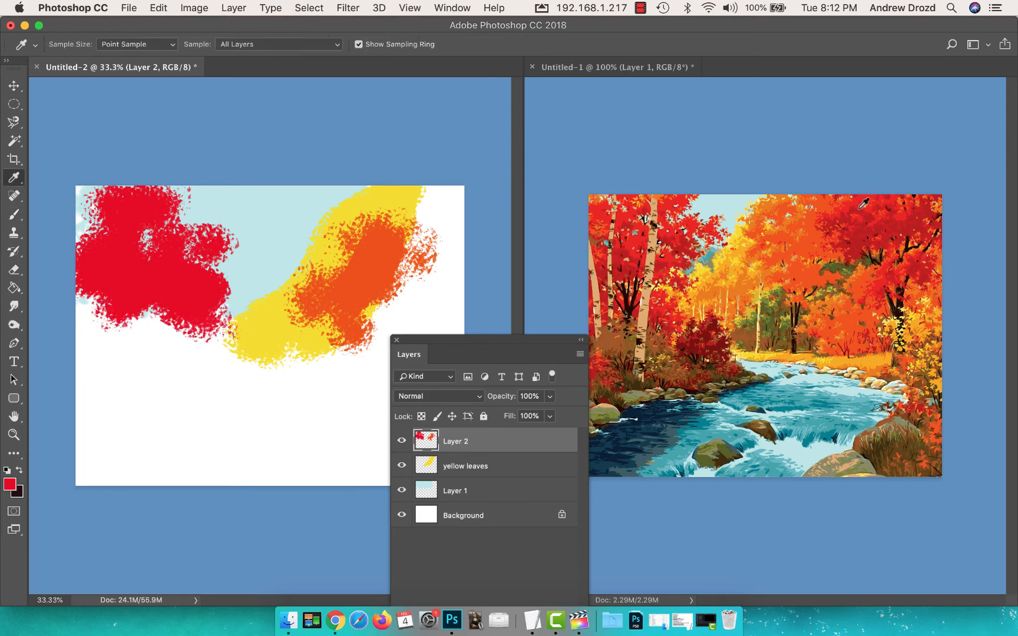
key(b)
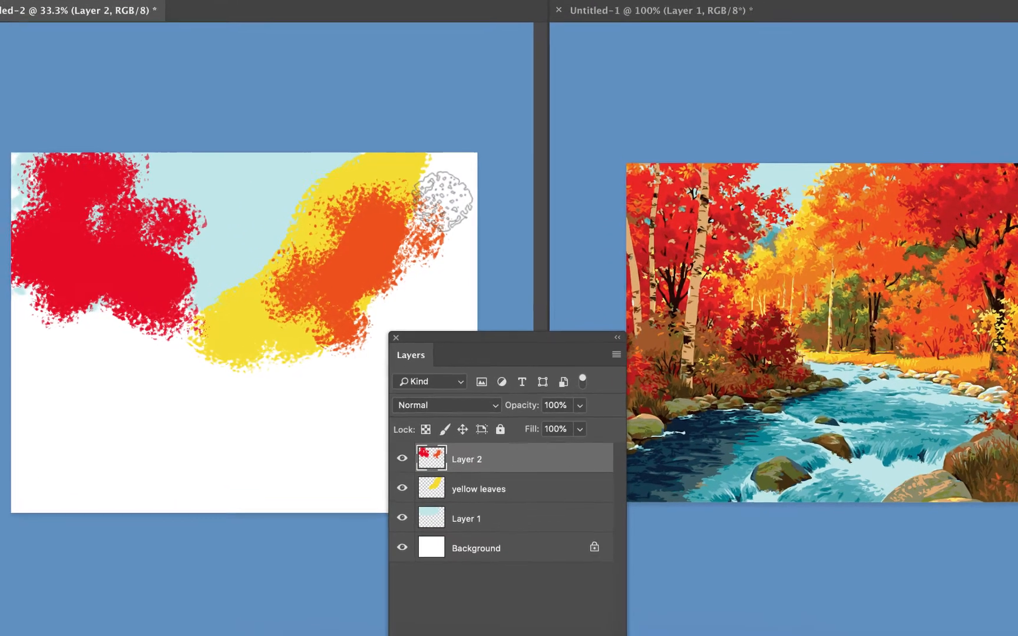
mouse_move(429, 222)
mouse_down()
mouse_move(410, 204)
mouse_move(463, 222)
mouse_move(427, 220)
mouse_move(401, 282)
mouse_move(456, 236)
mouse_move(403, 277)
mouse_up()
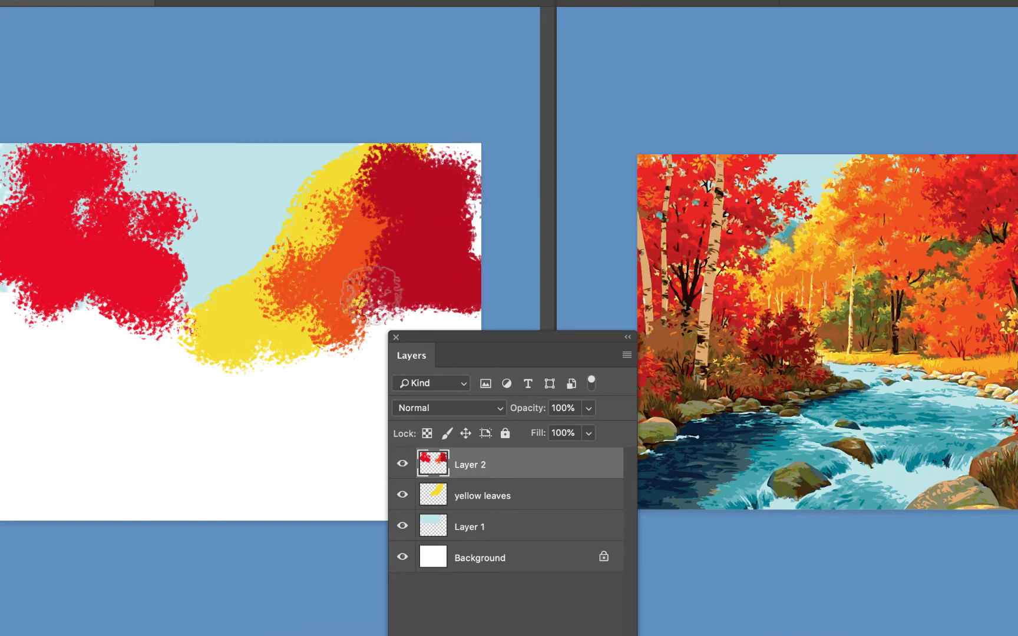
Add a new layer above Layer 2 and paint an olive green bush, sampled from the original, below the orange foliage
key(ctrl+shift+n)
key(Return)
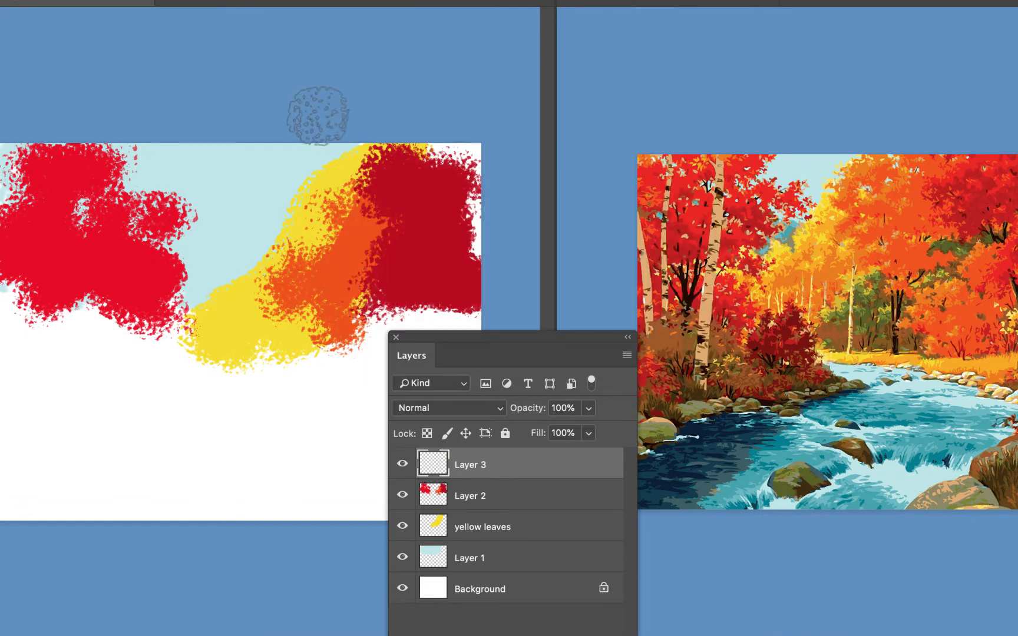
key(i)
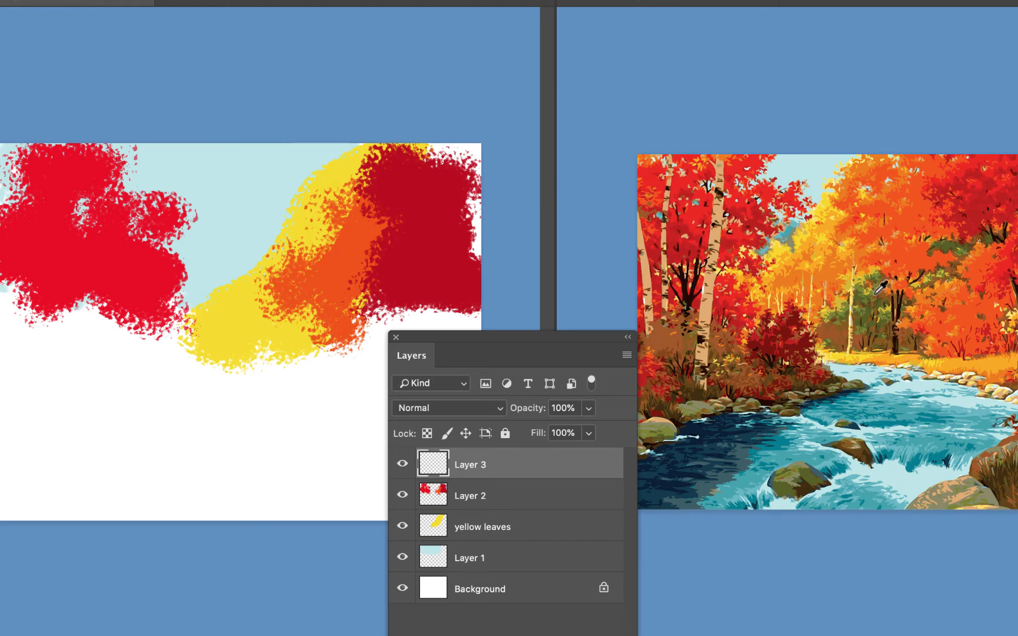
click(873, 277)
key(b)
mouse_move(321, 336)
mouse_down()
mouse_move(309, 355)
mouse_move(280, 369)
mouse_move(262, 349)
mouse_move(352, 337)
mouse_move(377, 322)
mouse_move(348, 331)
mouse_move(326, 381)
mouse_move(327, 425)
mouse_move(271, 358)
mouse_move(239, 381)
mouse_move(310, 401)
mouse_move(291, 390)
mouse_move(391, 322)
mouse_move(360, 377)
mouse_up()
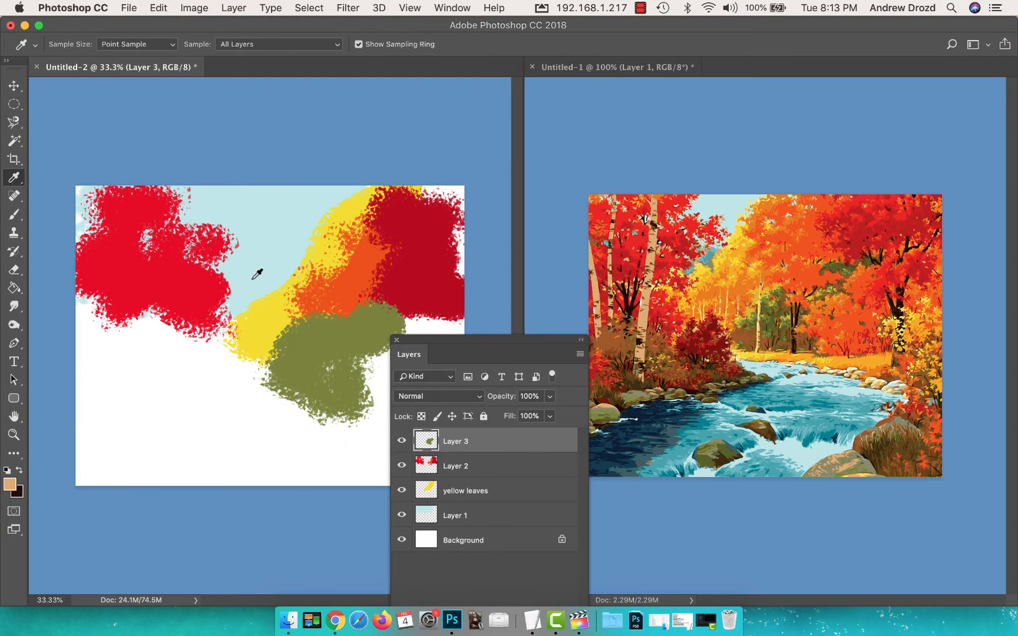
Reduce the pastel brush to 162 px for painting the birch trunks
key(b)
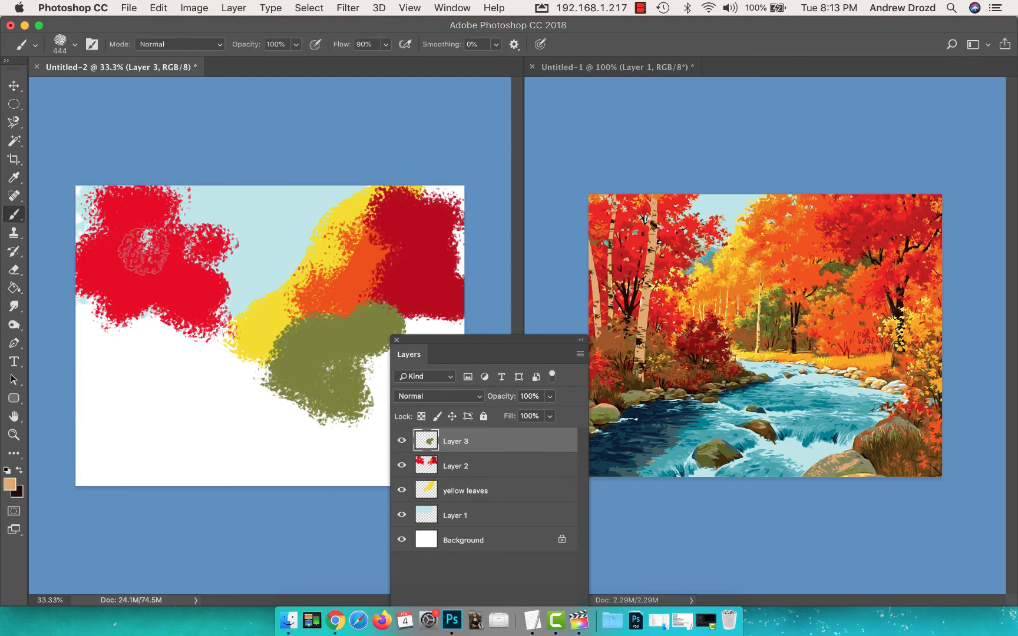
right_click(151, 244)
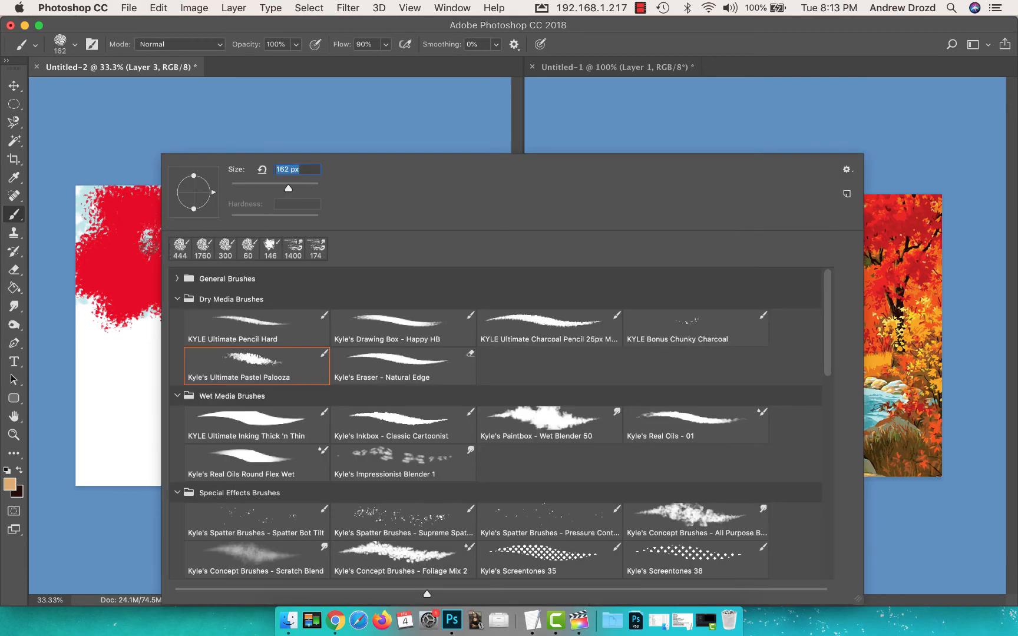
click(134, 209)
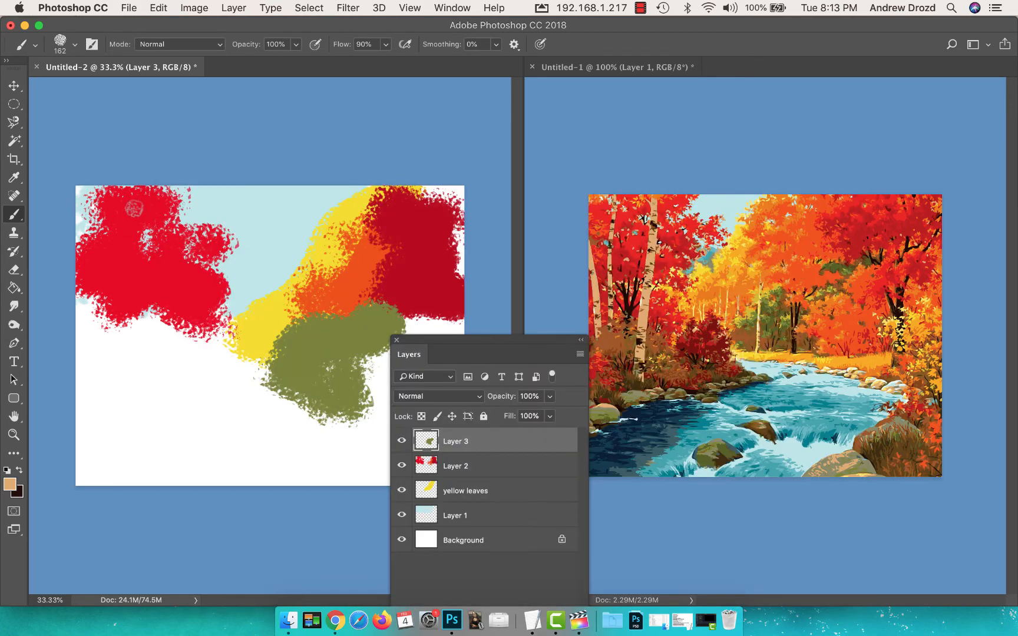
Try a straight vertical tan trunk through the red foliage down to the canvas's lower edge, and undo it
drag(138, 203, 138, 476)
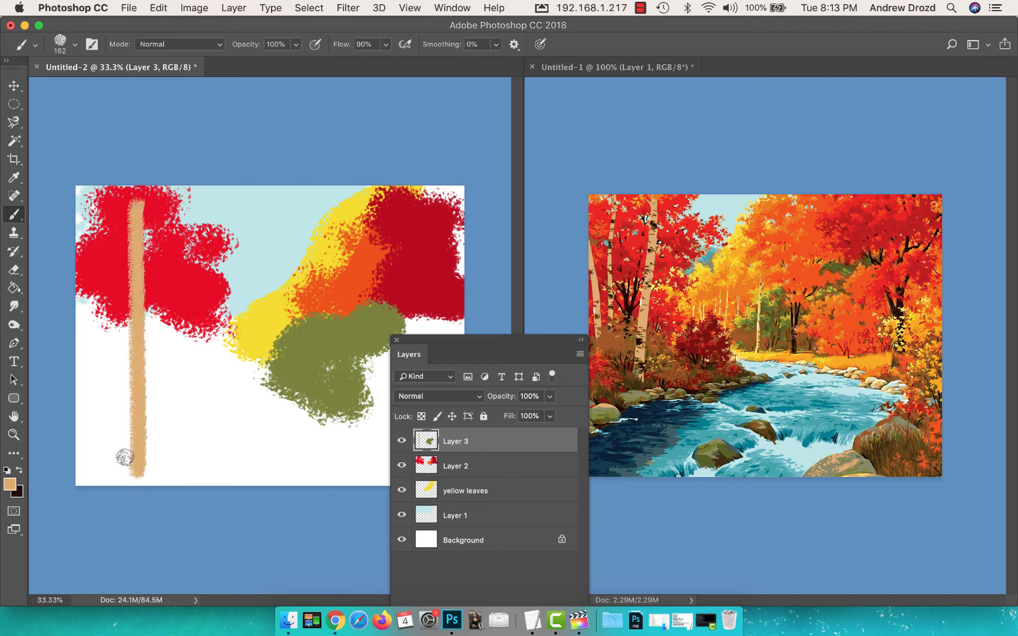
key(super+z)
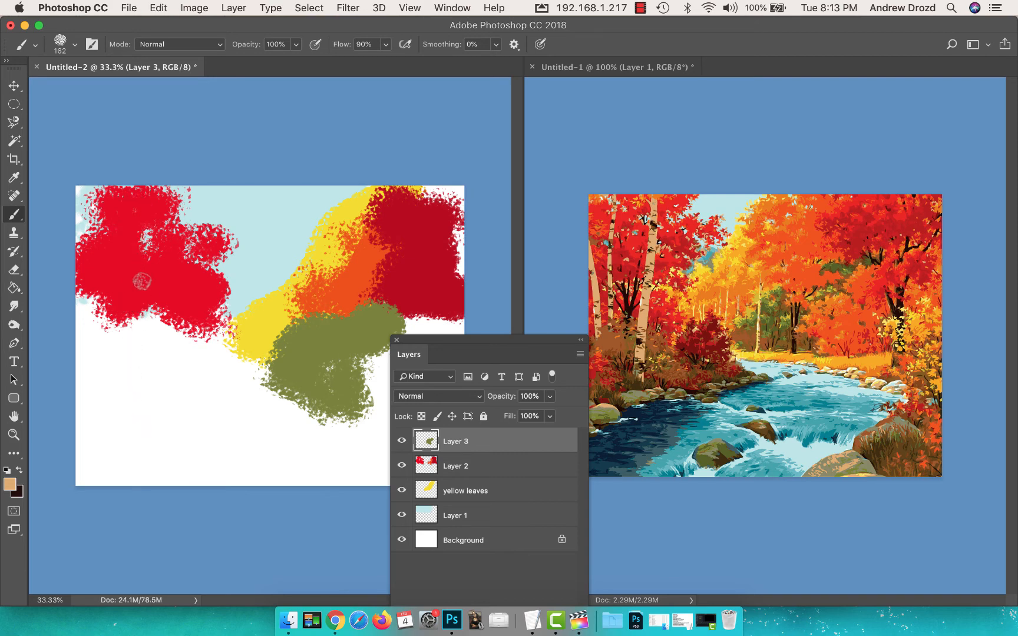
Try connected straight tan brush segments from point to point, zigzagging across the red foliage and the white area on Layer 3
key(super+plus)
key(super+plus)
drag(141, 281, 309, 306)
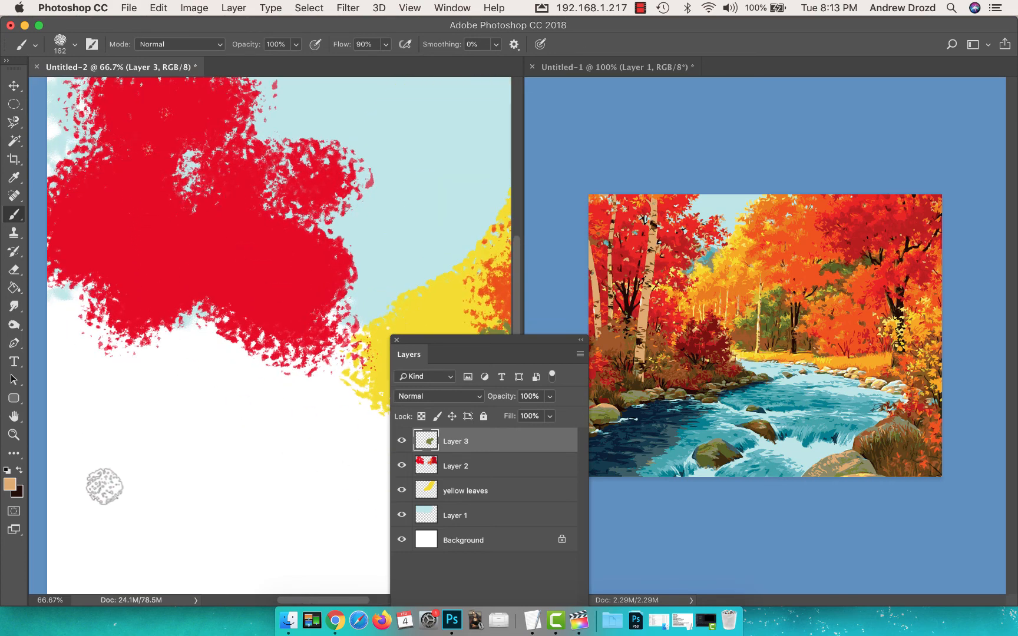
shift+click(103, 483)
shift+click(294, 251)
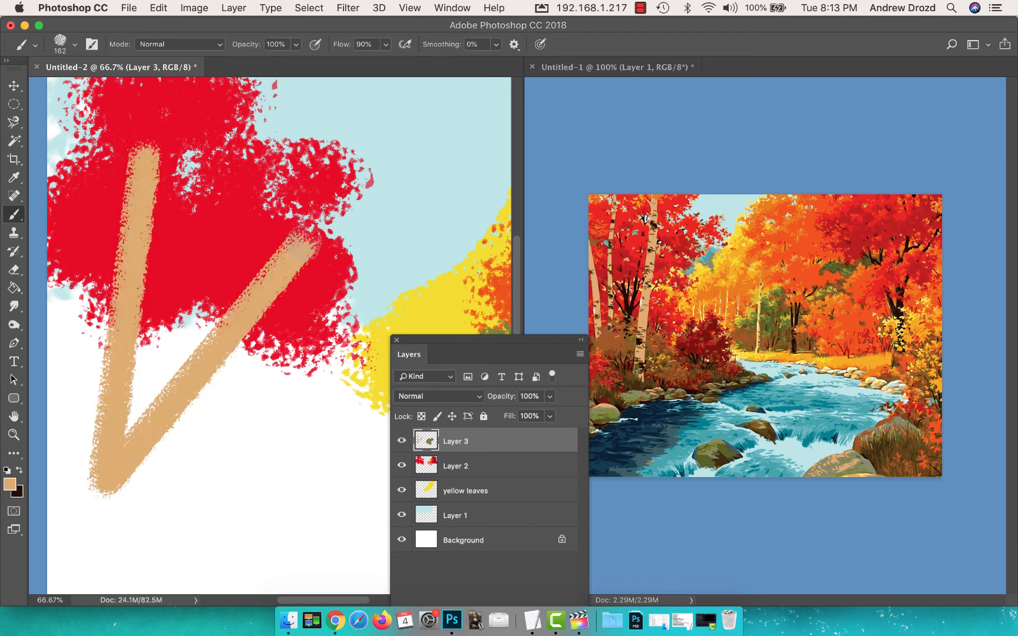
shift+click(313, 518)
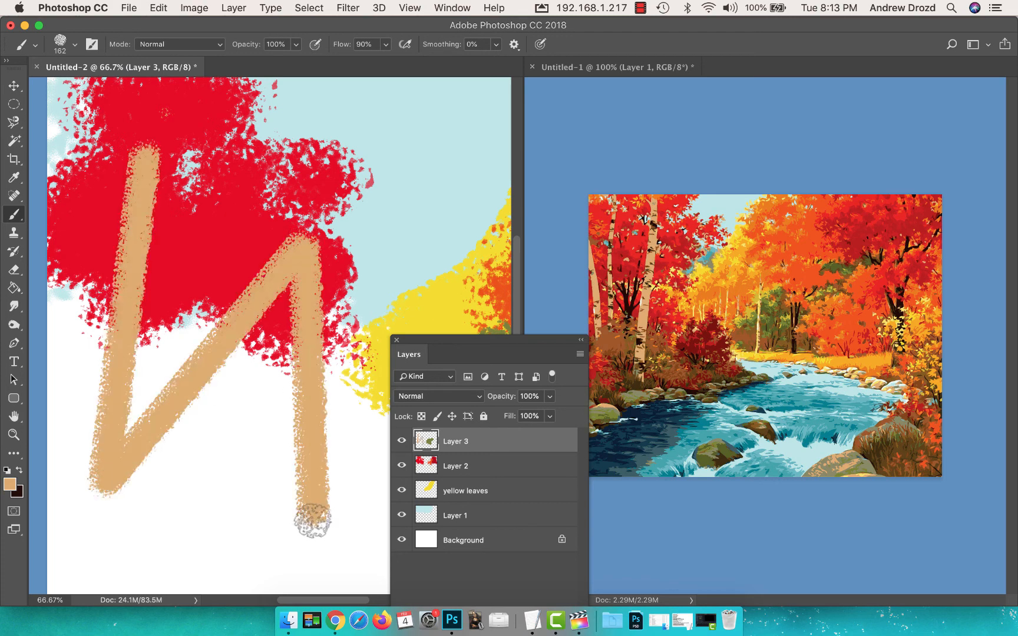
shift+click(87, 541)
shift+click(423, 184)
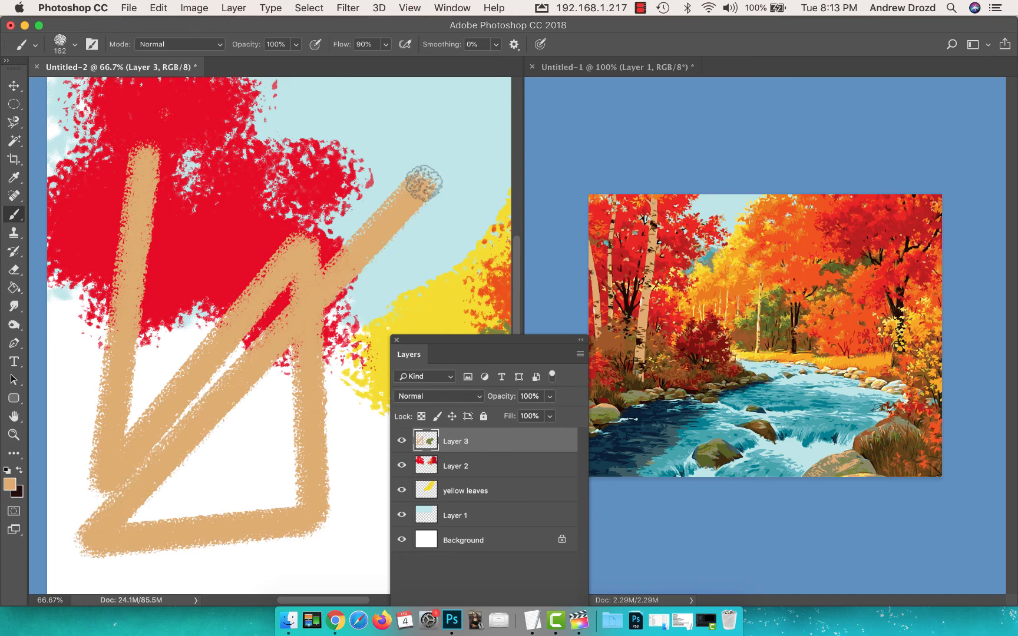
shift+click(450, 302)
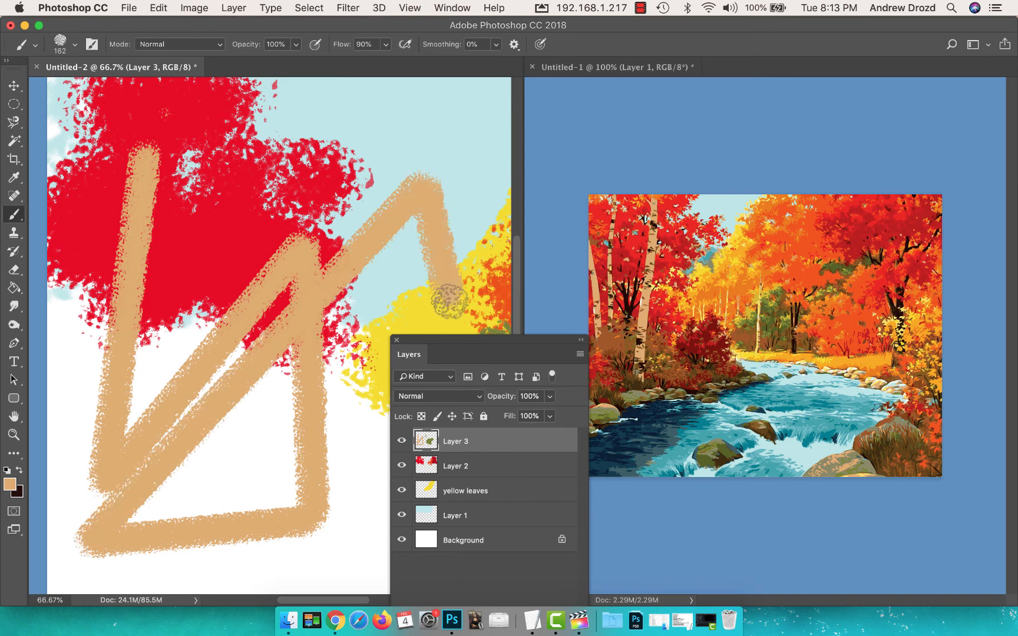
Undo all the connected tan segments on Layer 3
key(super+alt+z)
key(super+alt+z)
key(super+alt+z)
key(super+alt+z)
key(super+alt+z)
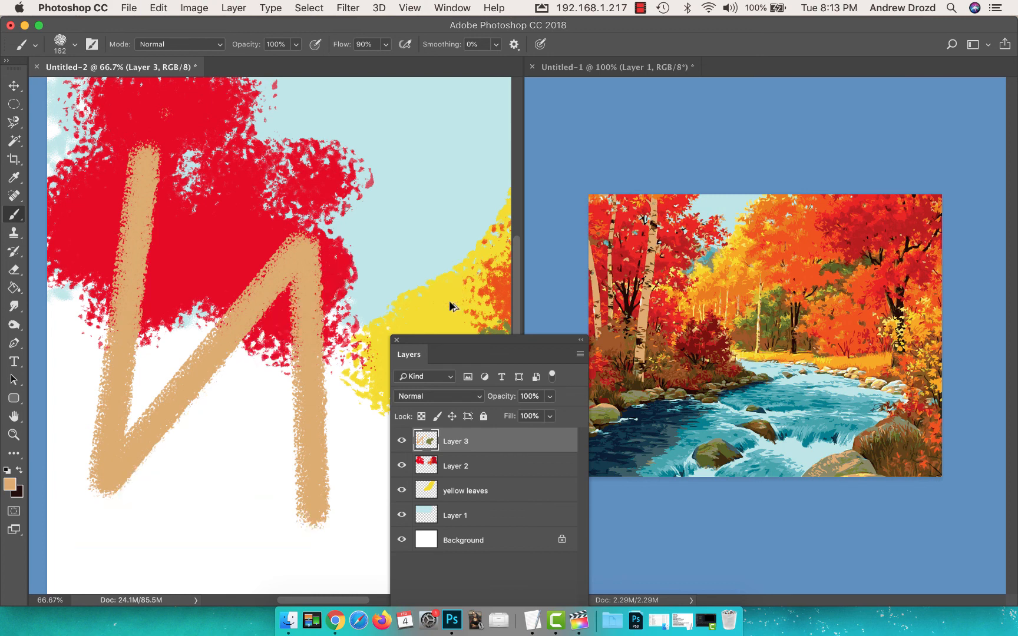
key(super+alt+z)
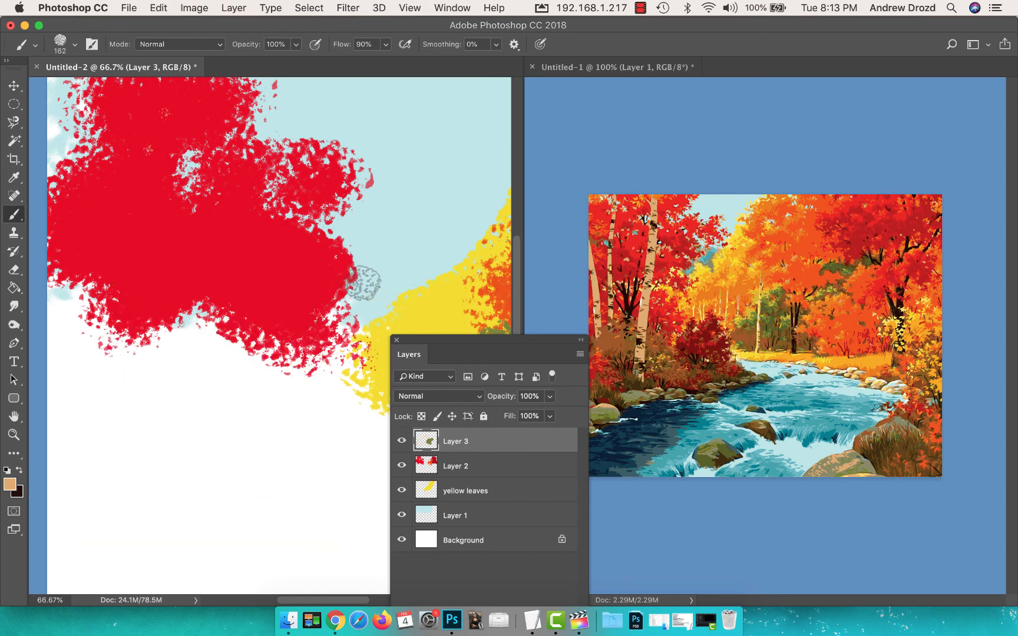
key(super+minus)
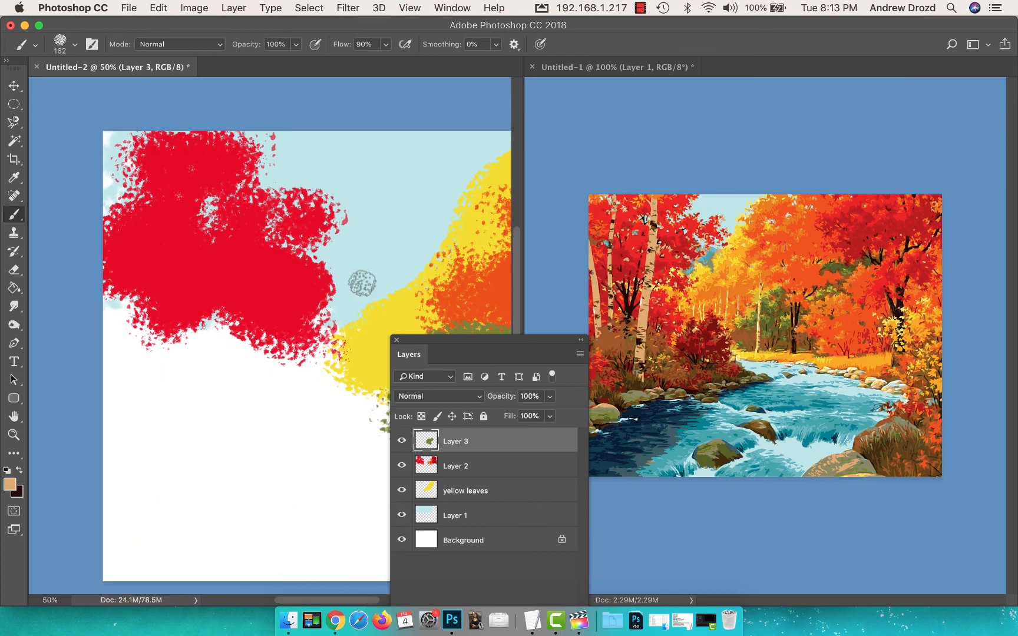